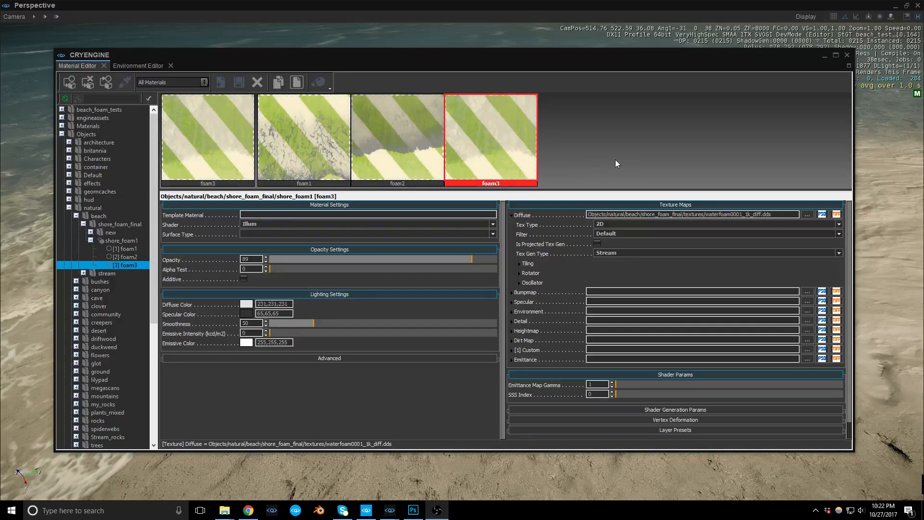
Step: Select the foam1 sub-material and preview its diffuse texture
{"action": "left_click_drag", "start_coordinate": [490, 55], "coordinate": [452, 62]}
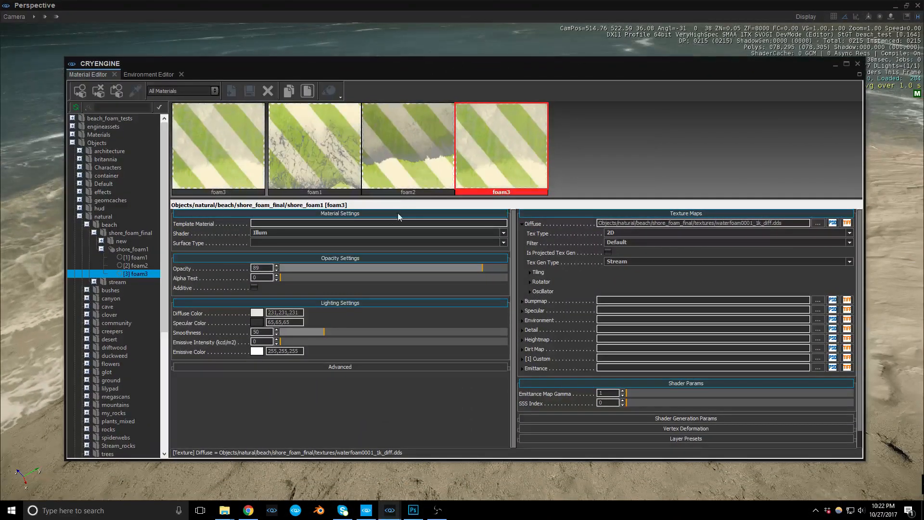
{"action": "left_click", "coordinate": [319, 156]}
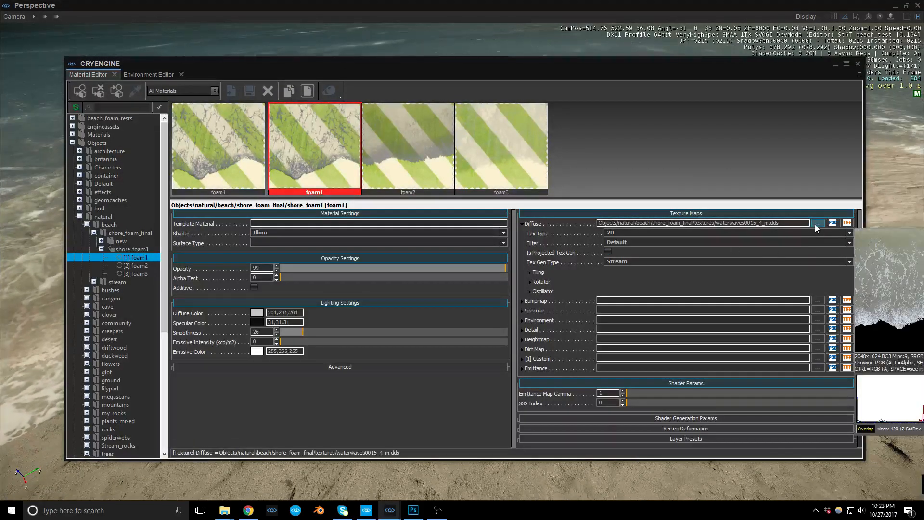
{"action": "left_click_drag", "start_coordinate": [532, 67], "coordinate": [459, 66]}
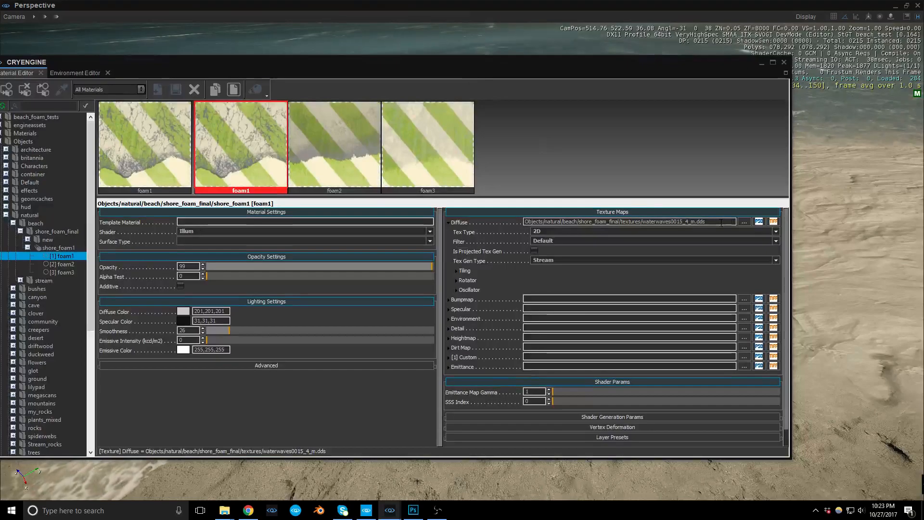
{"action": "mouse_move", "coordinate": [742, 224]}
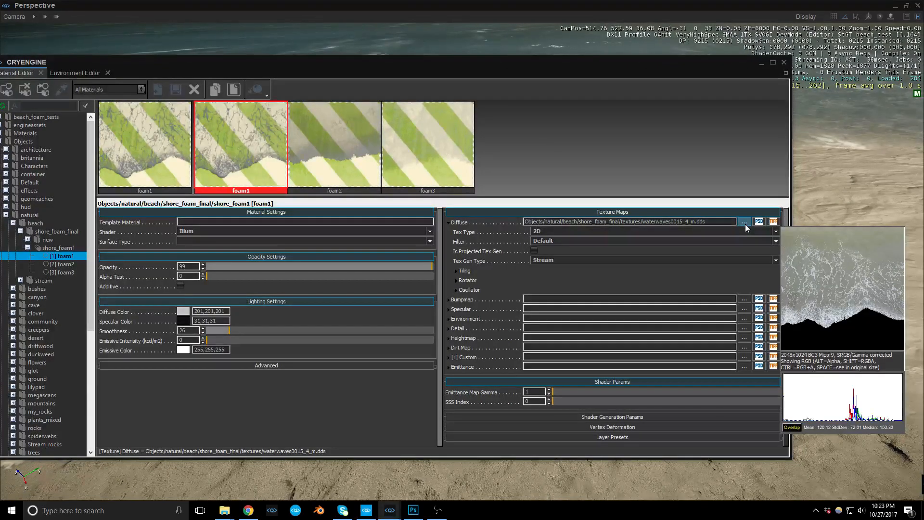
Step: Narrow the Material Editor window and reposition it so the beach viewport stays visible beside it
{"action": "left_click_drag", "start_coordinate": [463, 64], "coordinate": [382, 61]}
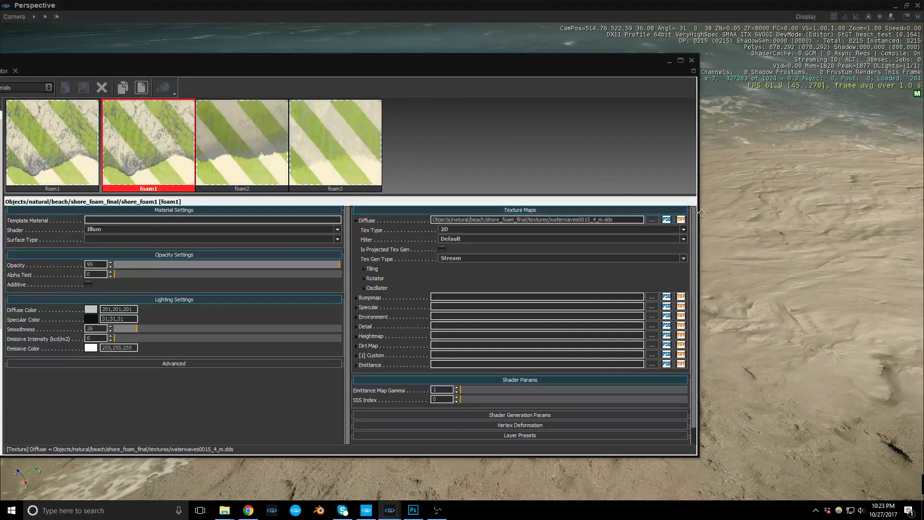
{"action": "left_click_drag", "start_coordinate": [698, 211], "coordinate": [433, 210]}
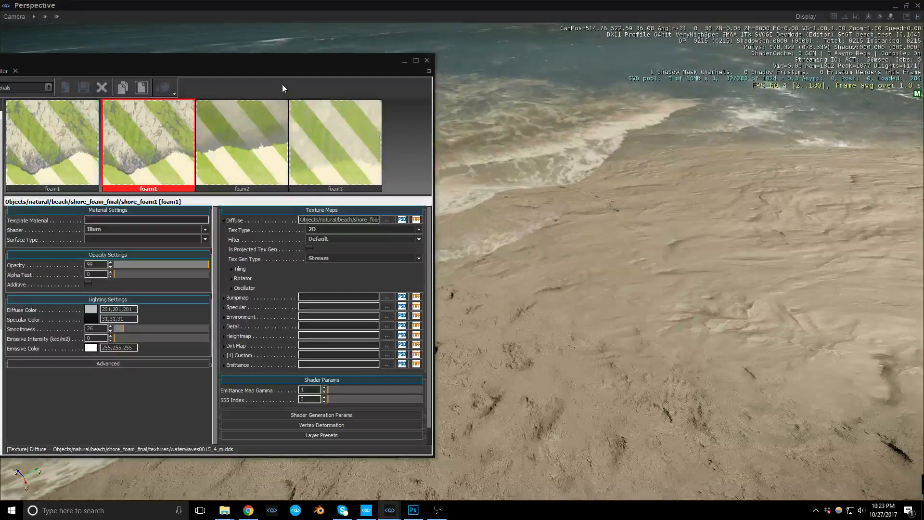
{"action": "left_click_drag", "start_coordinate": [267, 62], "coordinate": [381, 59]}
{"action": "mouse_move", "coordinate": [501, 219]}
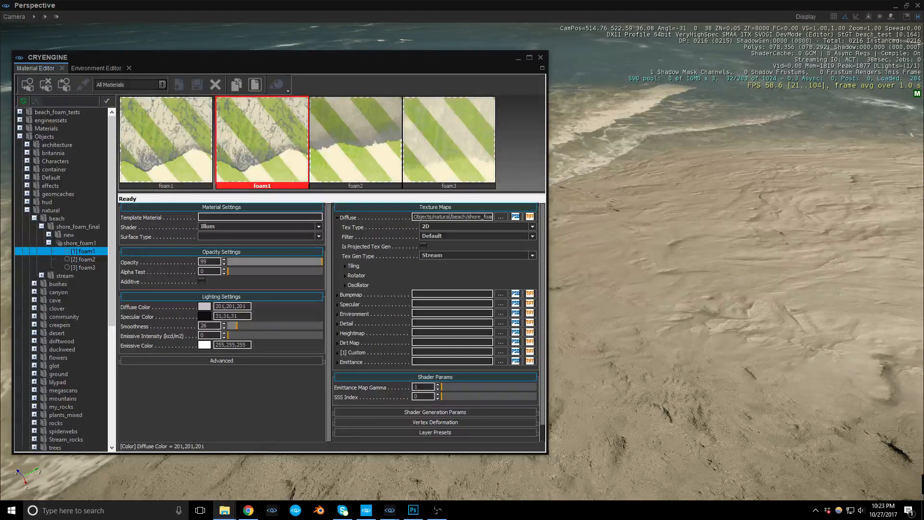
Step: Switch to the textures folder, open WaterWaves0015_4_M copy.psd and WaterWaves0015_4_M.psd in a maximized Photoshop, and bring WaterWaves0015_4_M.psd to the front
{"action": "left_click_drag", "start_coordinate": [0, 60], "coordinate": [424, 58]}
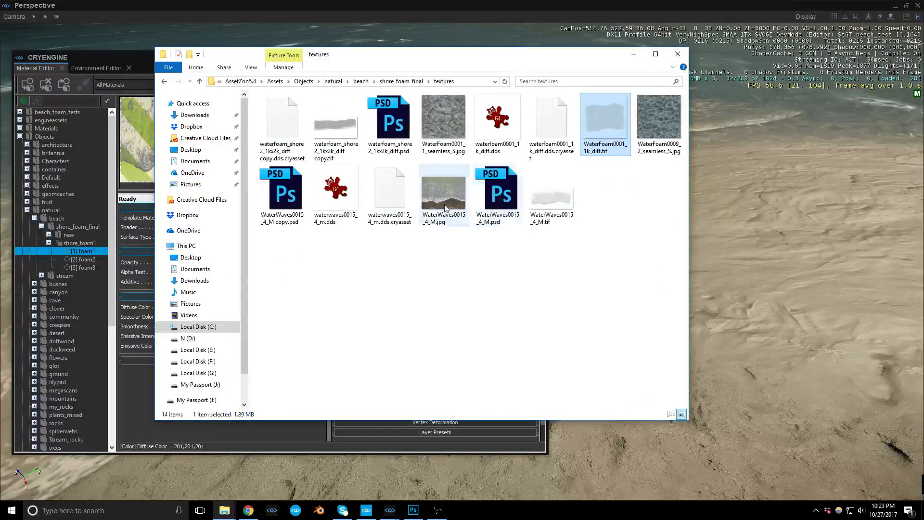
{"action": "double_click", "coordinate": [283, 200]}
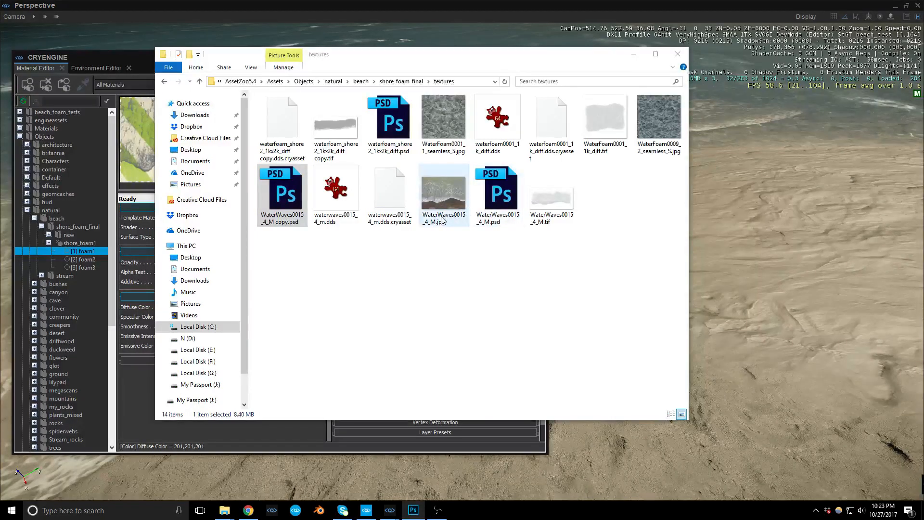
{"action": "double_click", "coordinate": [500, 194]}
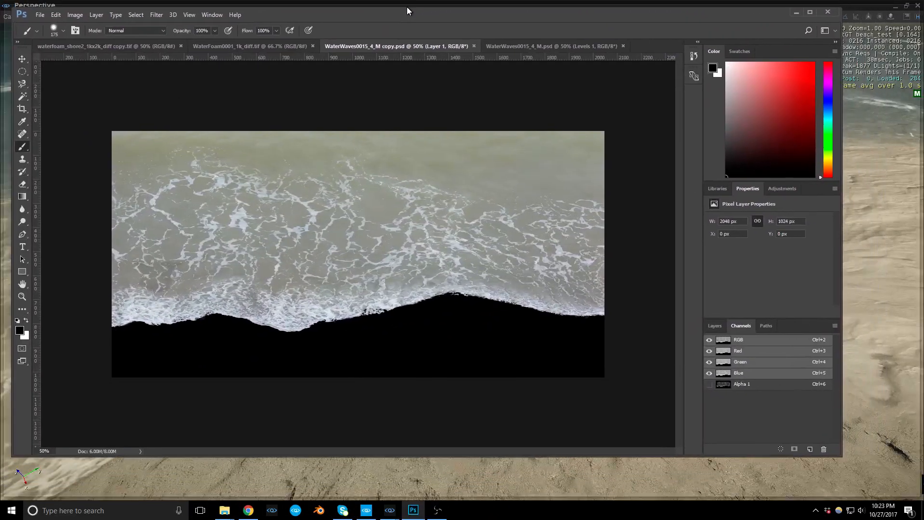
{"action": "double_click", "coordinate": [408, 8]}
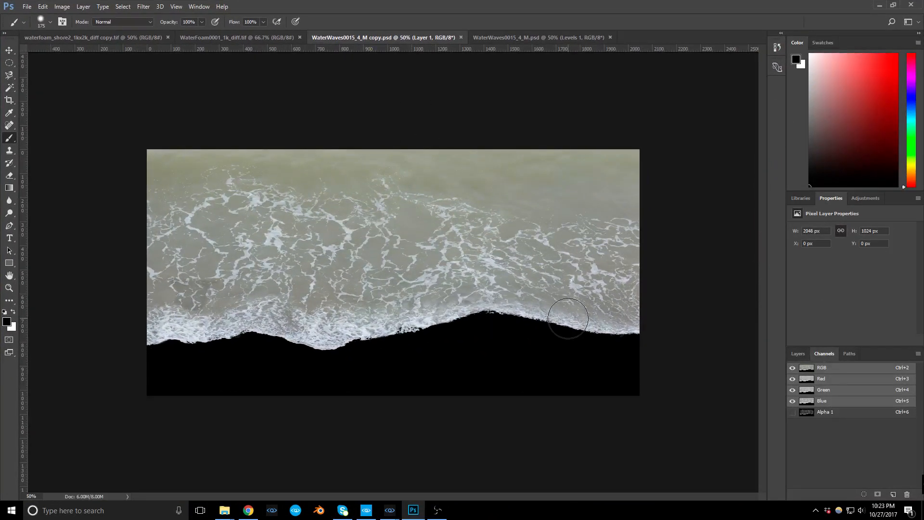
{"action": "left_click", "coordinate": [505, 37]}
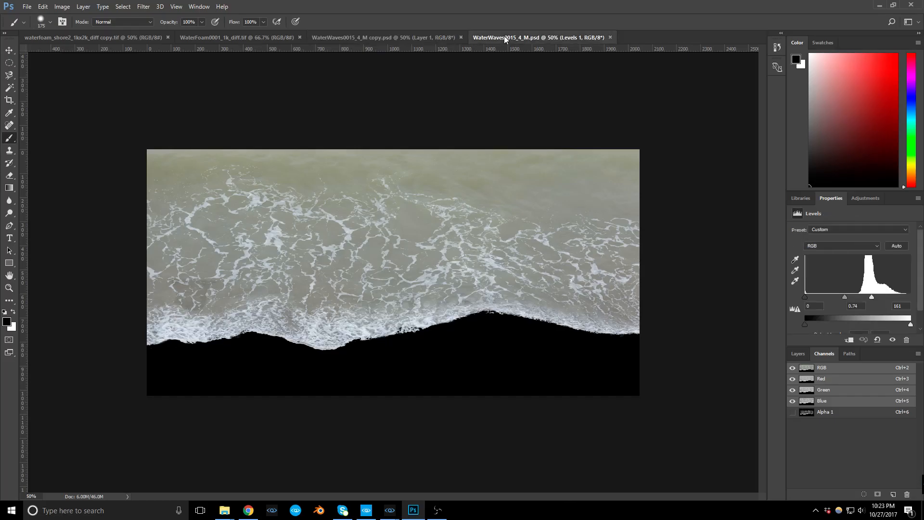
Step: Enlarge the layer list of WaterWaves0015_4_M.psd and hide Layer 1 and Layer 2
{"action": "left_click", "coordinate": [797, 355]}
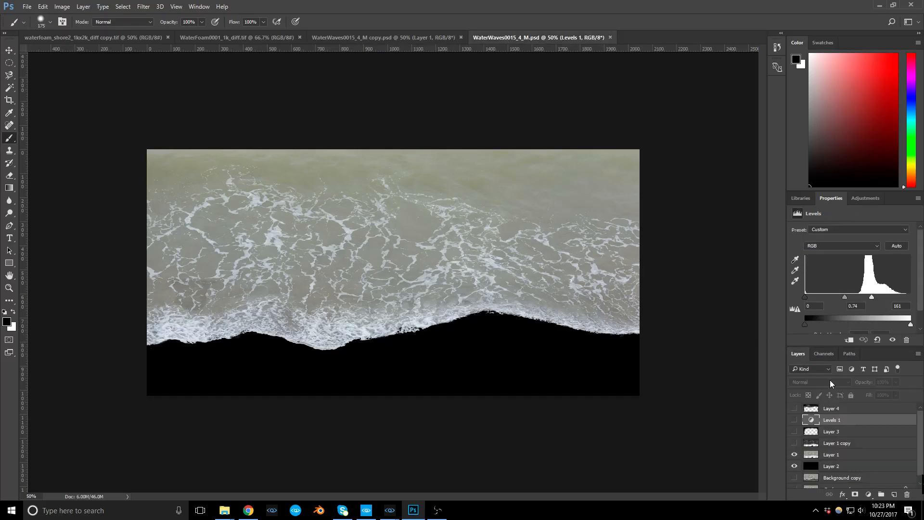
{"action": "left_click_drag", "start_coordinate": [849, 346], "coordinate": [847, 236]}
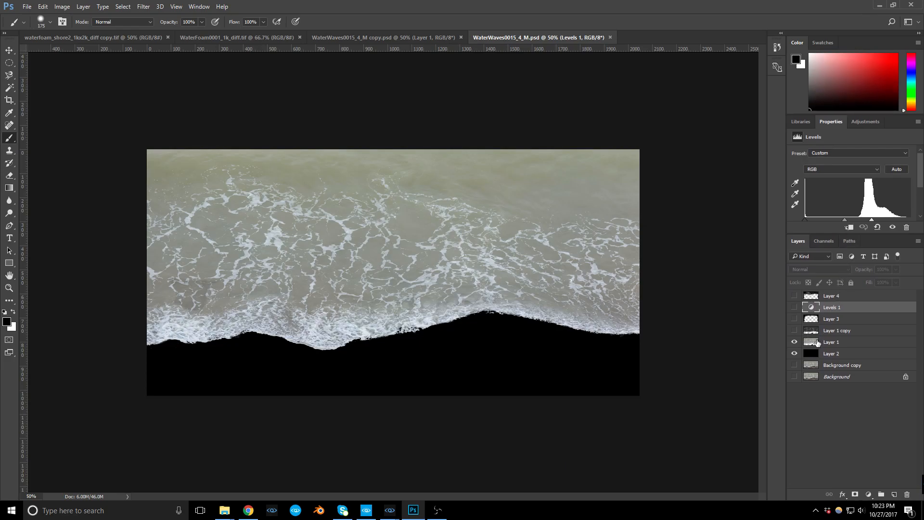
{"action": "left_click", "coordinate": [794, 342]}
{"action": "left_click", "coordinate": [795, 353]}
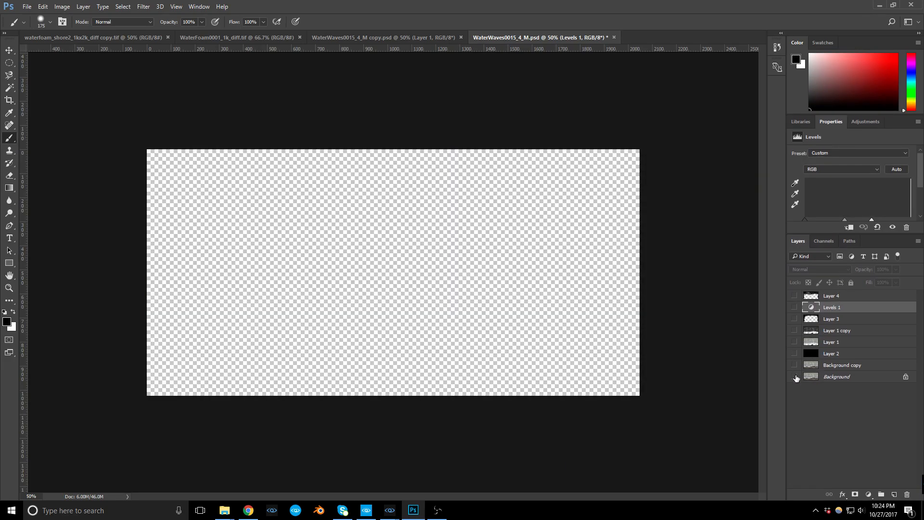
Step: View the Background and Background copy layers one at a time, hiding each again
{"action": "left_click", "coordinate": [795, 377]}
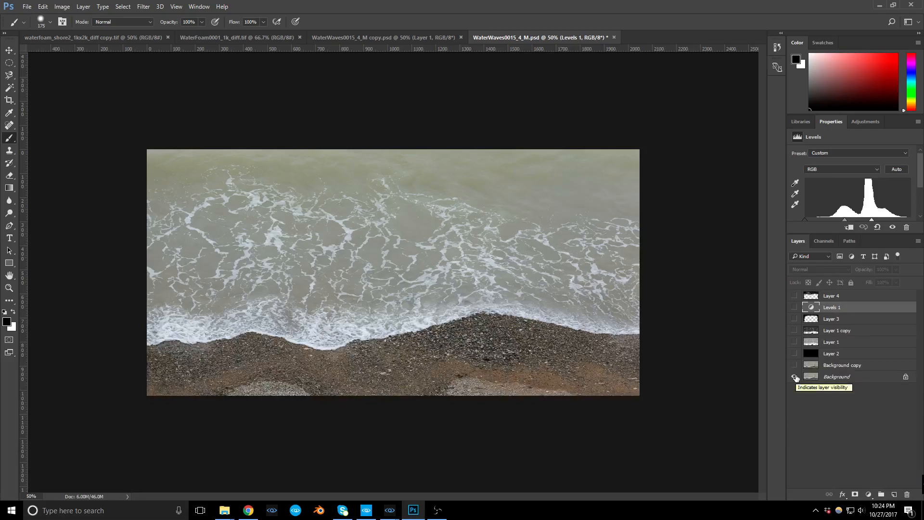
{"action": "left_click", "coordinate": [795, 377]}
{"action": "left_click", "coordinate": [794, 365]}
{"action": "left_click", "coordinate": [795, 365]}
Step: Build the black-and-white foam mask by showing Levels 1, Layer 3, Layer 4, Layer 1 copy and Layer 2, keeping Layer 1 hidden
{"action": "left_click", "coordinate": [795, 308]}
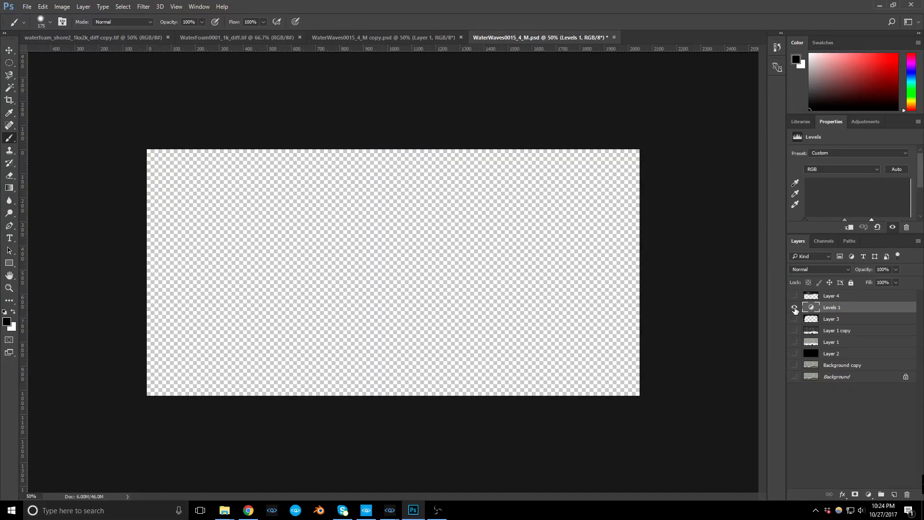
{"action": "left_click", "coordinate": [794, 319]}
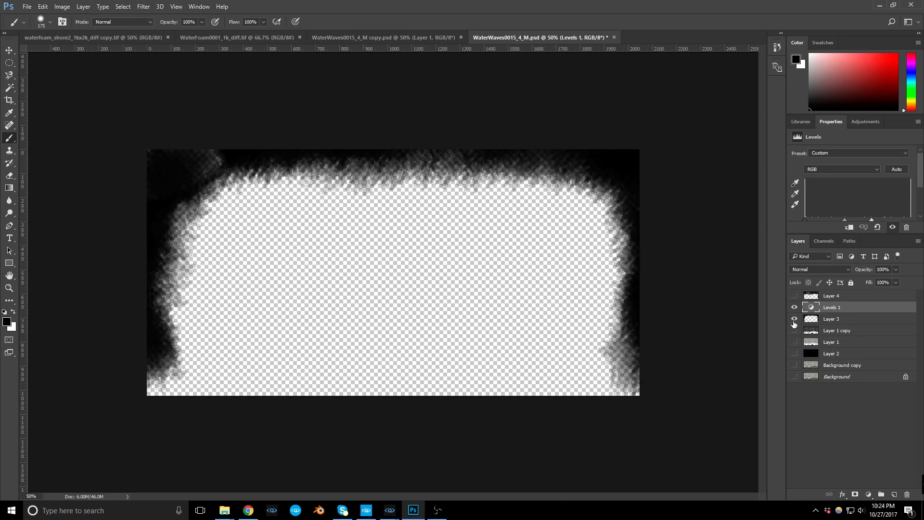
{"action": "left_click", "coordinate": [795, 295]}
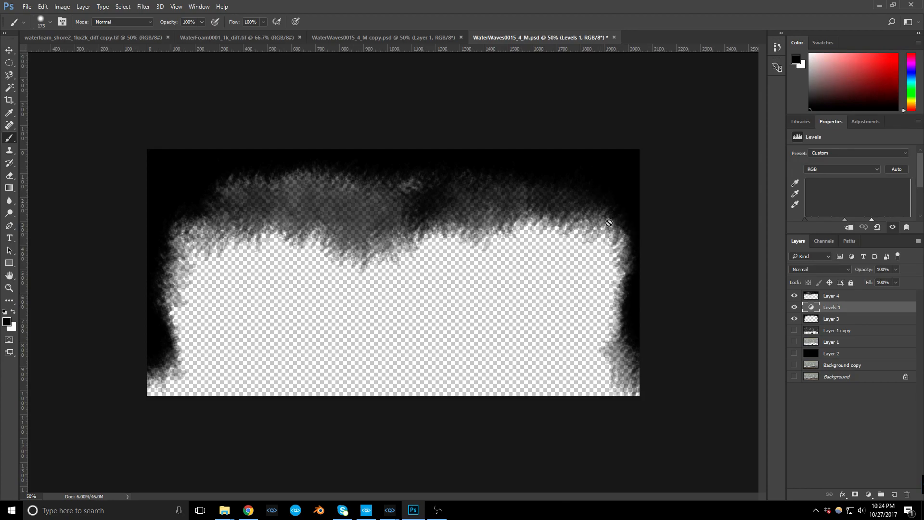
{"action": "left_click", "coordinate": [795, 331]}
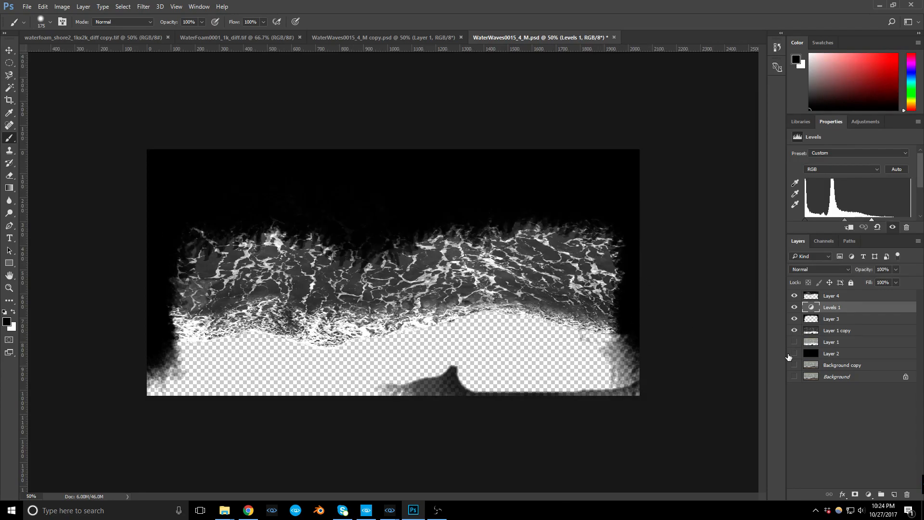
{"action": "left_click", "coordinate": [795, 343]}
{"action": "left_click", "coordinate": [794, 343]}
{"action": "left_click", "coordinate": [795, 354]}
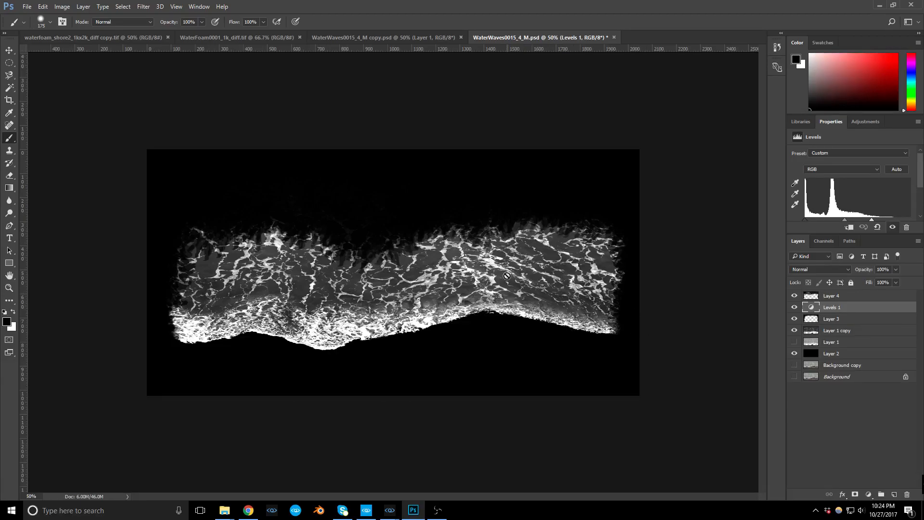
Step: Inspect the Alpha 1 channel alone and over the RGB channels, then hide it and return to the layers
{"action": "left_click", "coordinate": [824, 241]}
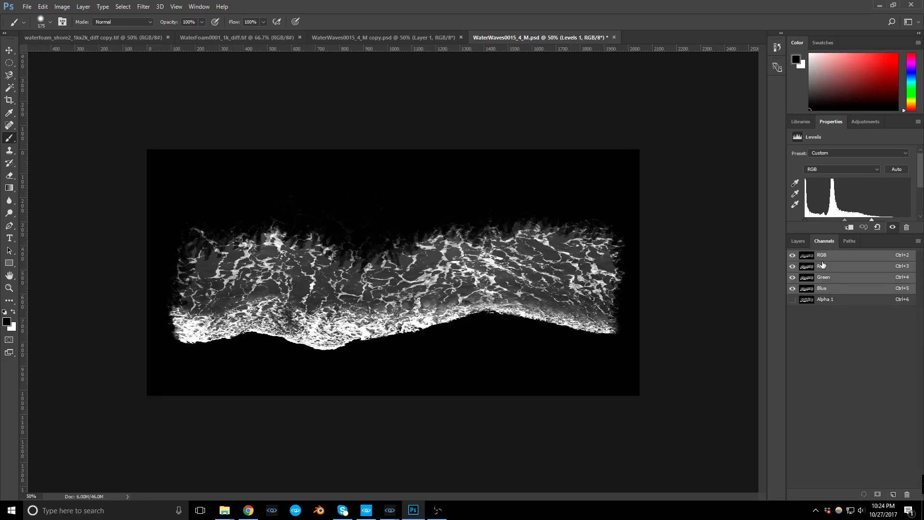
{"action": "left_click", "coordinate": [823, 301]}
{"action": "left_click", "coordinate": [793, 255]}
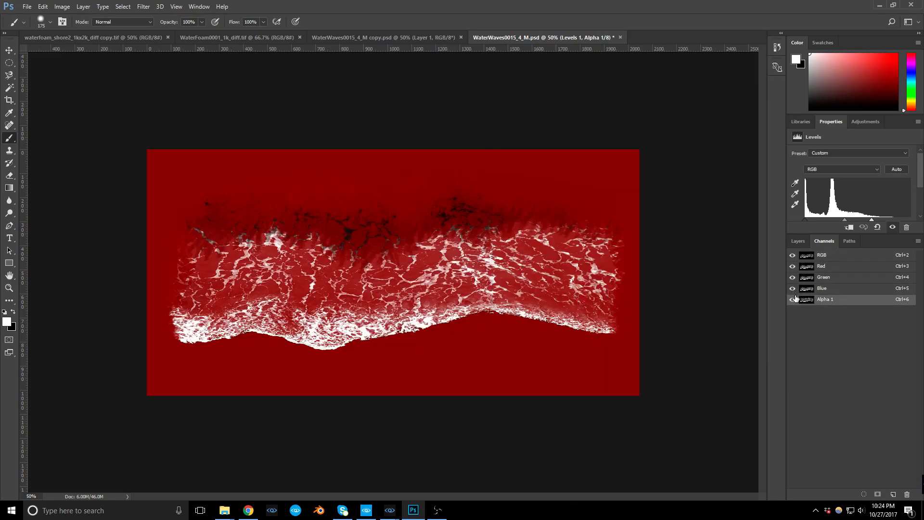
{"action": "left_click", "coordinate": [792, 299]}
{"action": "left_click", "coordinate": [798, 242]}
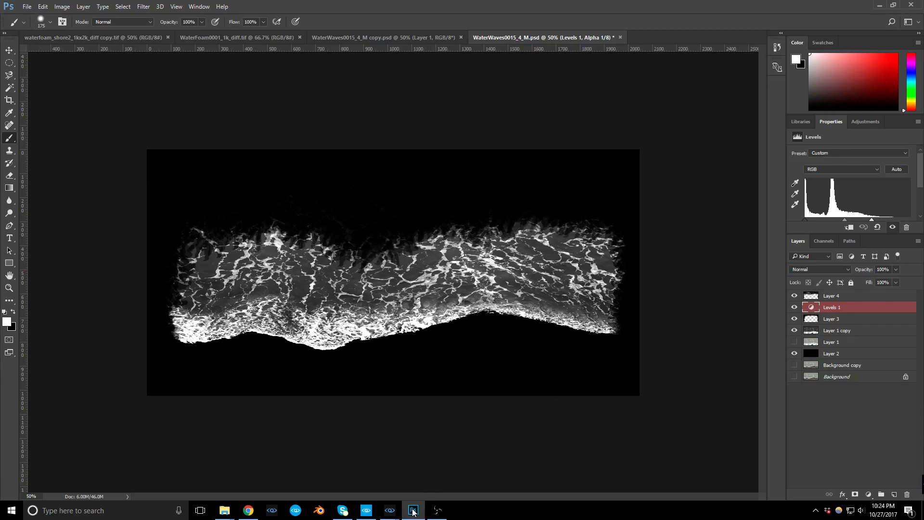
Step: Switch to the CRYENGINE perspective view and Material Editor, and preview foam1's diffuse texture
{"action": "mouse_move", "coordinate": [413, 512]}
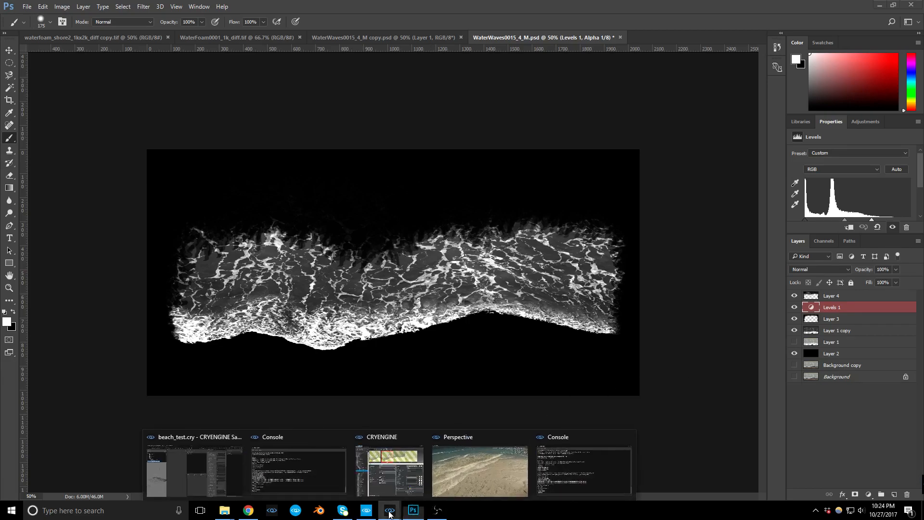
{"action": "left_click", "coordinate": [470, 469]}
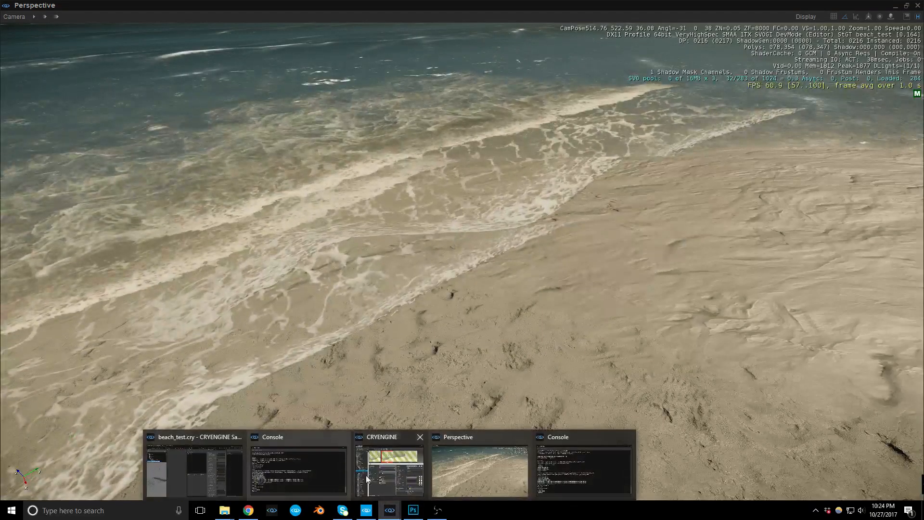
{"action": "left_click", "coordinate": [392, 467]}
{"action": "mouse_move", "coordinate": [462, 216]}
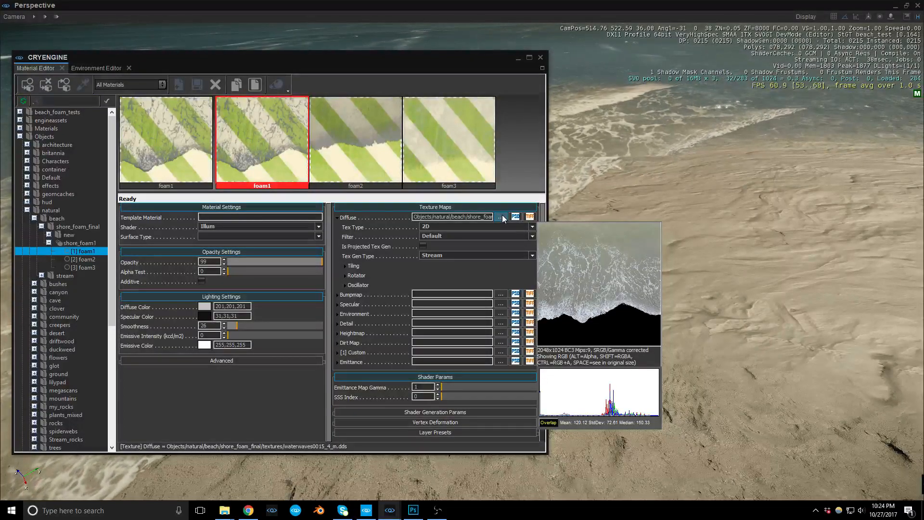
Step: Switch to Photoshop and review the foam mask's channels, including Alpha 1, before returning to the layers
{"action": "left_click", "coordinate": [413, 510]}
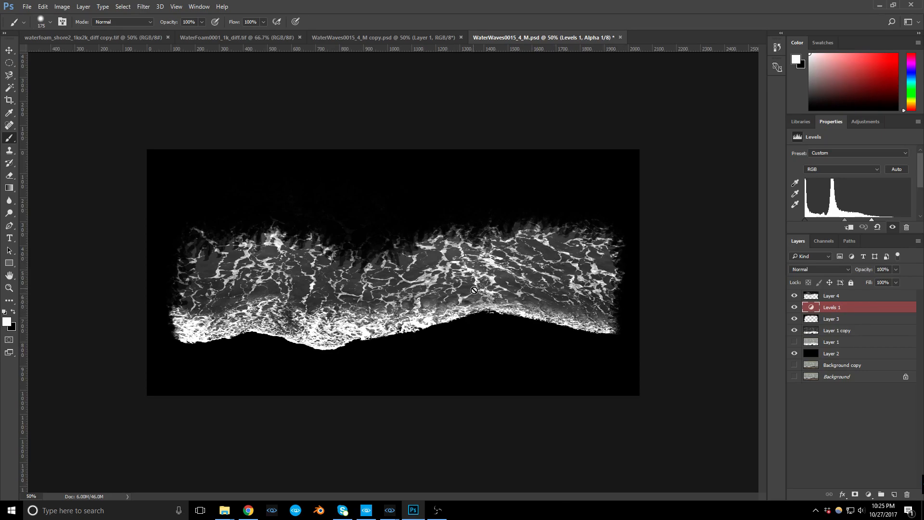
{"action": "left_click", "coordinate": [824, 242]}
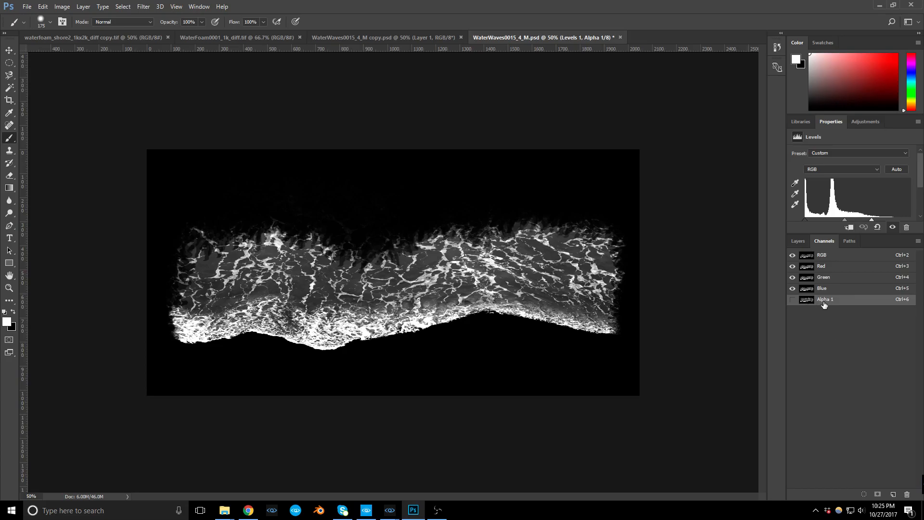
{"action": "left_click", "coordinate": [797, 241]}
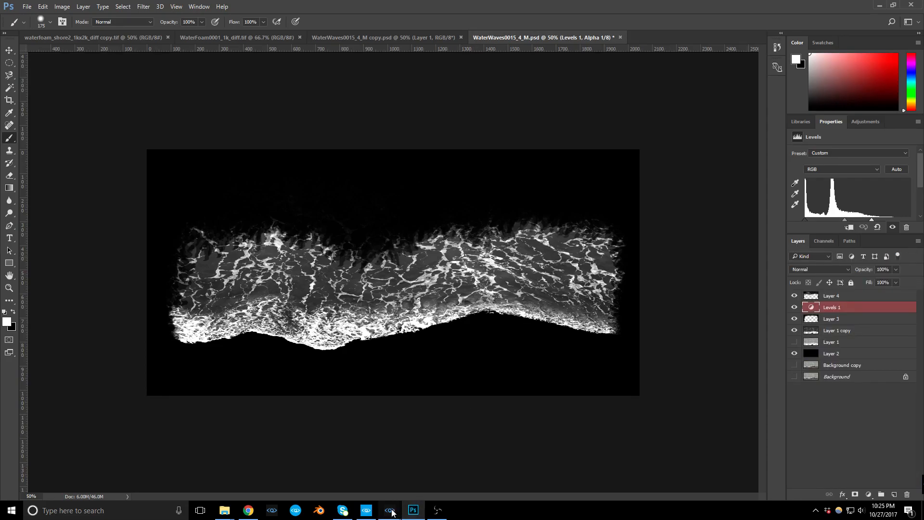
Step: Switch to the CRYENGINE Material Editor, select the foam2 sub-material and preview its diffuse texture
{"action": "mouse_move", "coordinate": [392, 511]}
{"action": "left_click", "coordinate": [415, 479]}
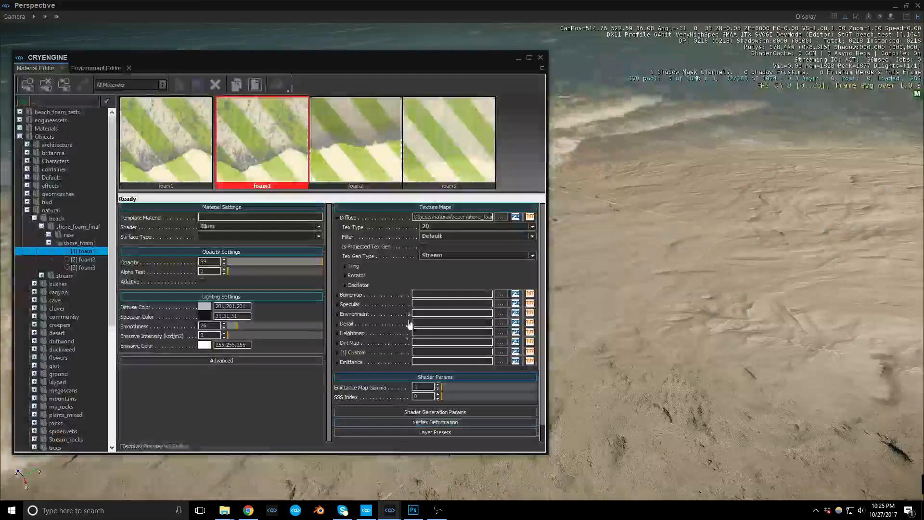
{"action": "left_click", "coordinate": [347, 146]}
{"action": "mouse_move", "coordinate": [499, 220]}
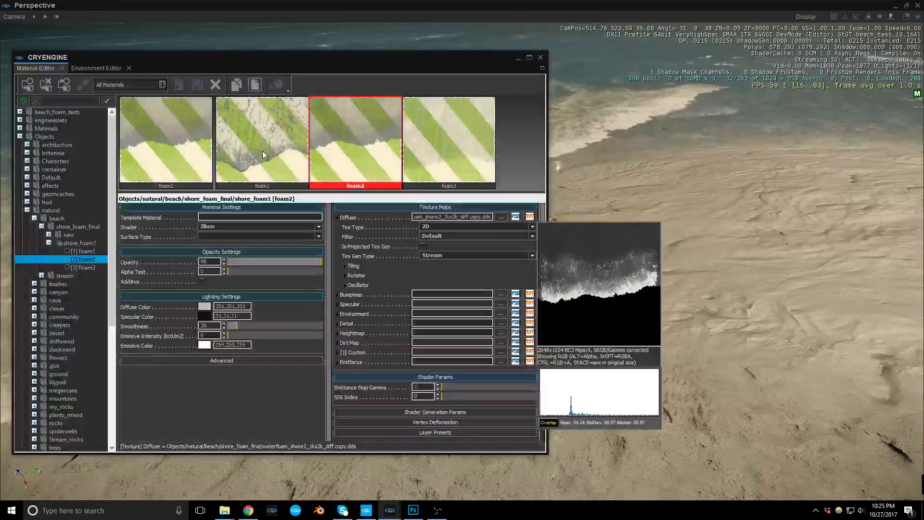
Step: Select the foam1 sub-material and expand the Oscillator settings of its diffuse texture to review them
{"action": "left_click", "coordinate": [261, 149]}
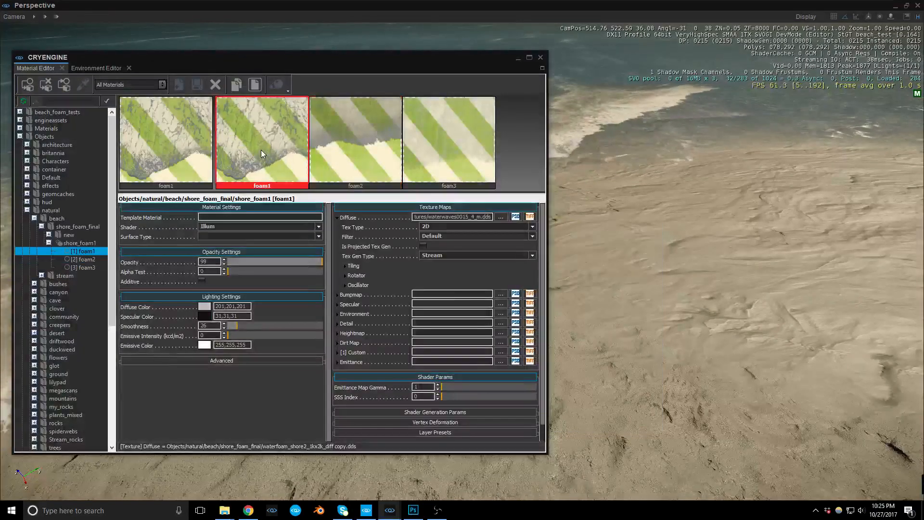
{"action": "left_click", "coordinate": [353, 287]}
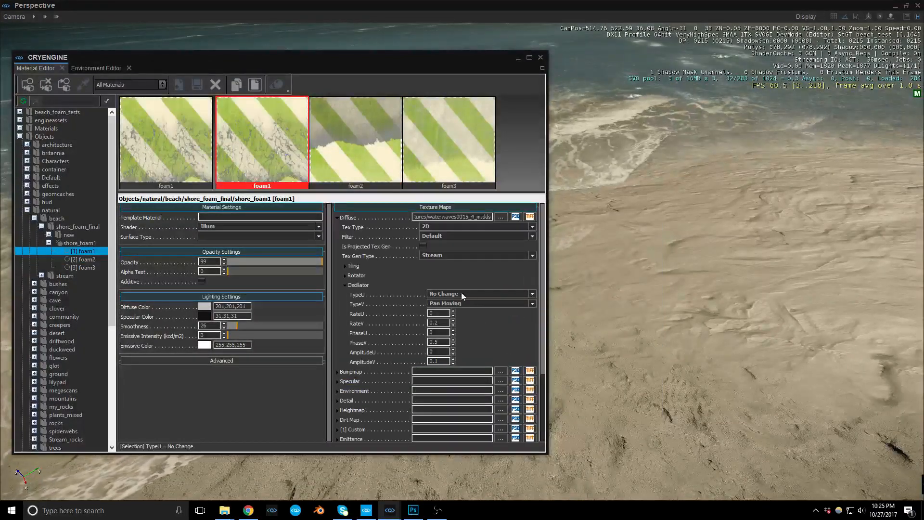
{"action": "scroll", "coordinate": [486, 310], "scroll_direction": "down", "scroll_amount": 1}
{"action": "scroll", "coordinate": [486, 310], "scroll_direction": "down", "scroll_amount": 1}
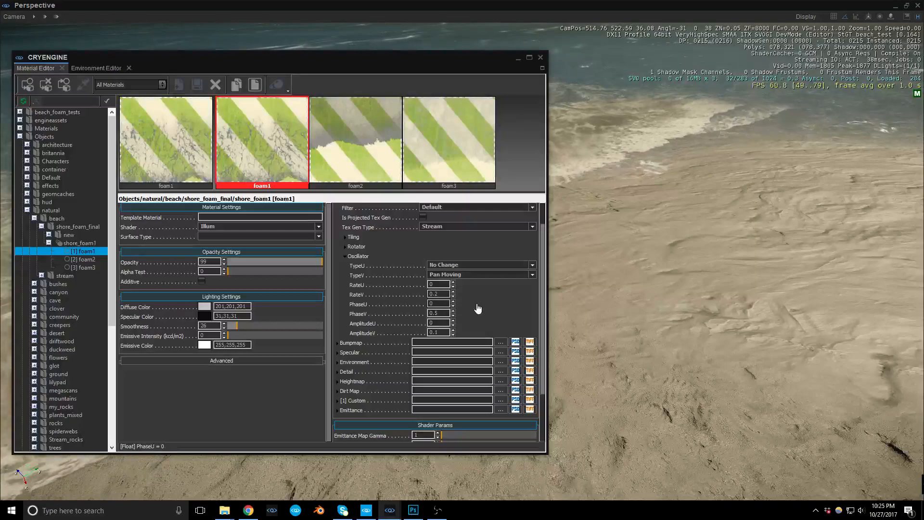
Step: Examine foam1's Shader Generation Params, then expand its Vertex Deformation settings and their Parameters for review
{"action": "scroll", "coordinate": [463, 310], "scroll_direction": "down", "scroll_amount": 3}
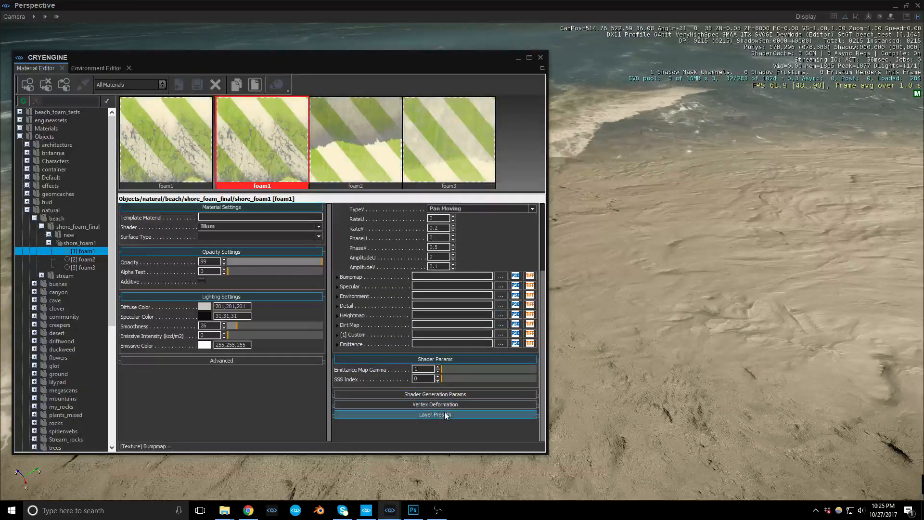
{"action": "left_click", "coordinate": [446, 404]}
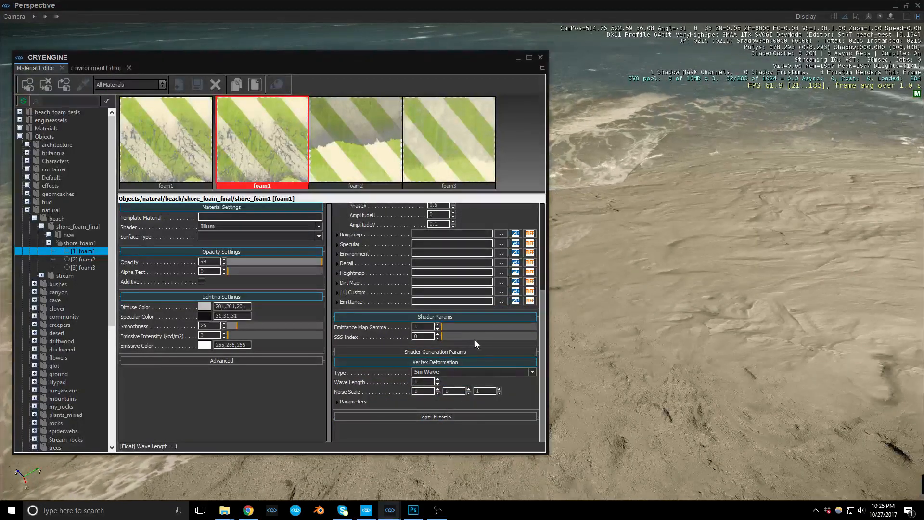
{"action": "left_click", "coordinate": [450, 354]}
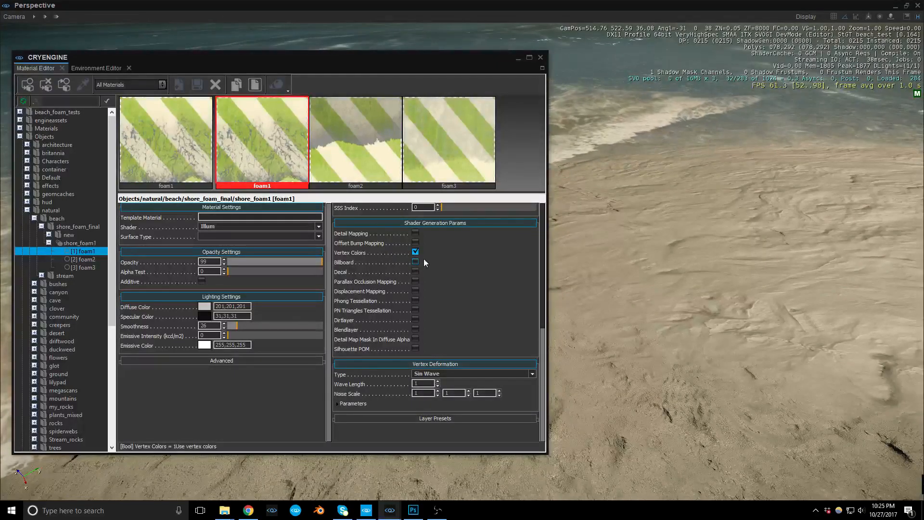
{"action": "left_click", "coordinate": [459, 224]}
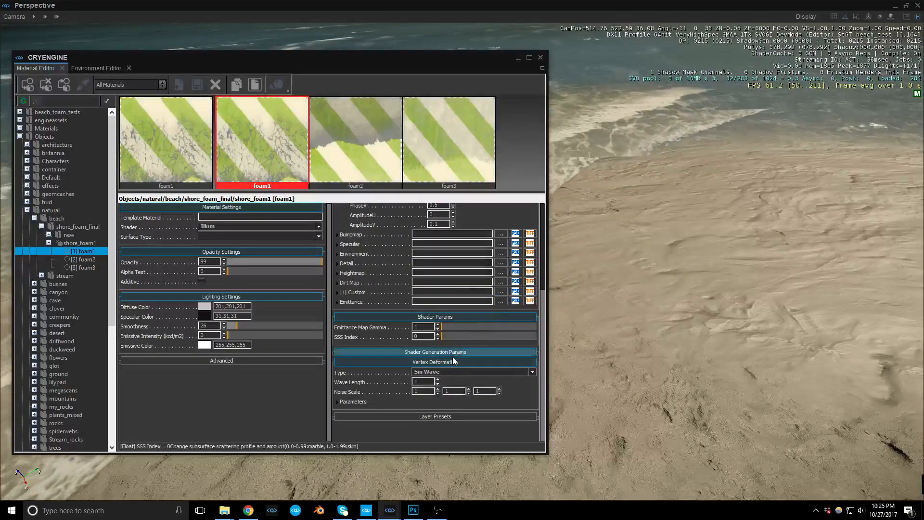
{"action": "left_click", "coordinate": [339, 401]}
{"action": "scroll", "coordinate": [484, 393], "scroll_direction": "down", "scroll_amount": 2}
{"action": "scroll", "coordinate": [484, 393], "scroll_direction": "down", "scroll_amount": 1}
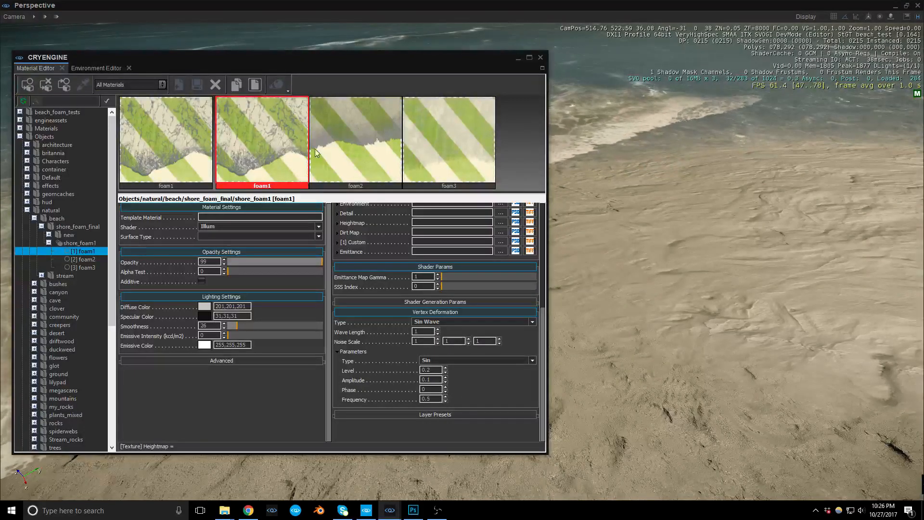
Step: Compare the Vertex Deformation settings of the foam2 and foam1 sub-materials, finishing on foam2
{"action": "left_click", "coordinate": [337, 148]}
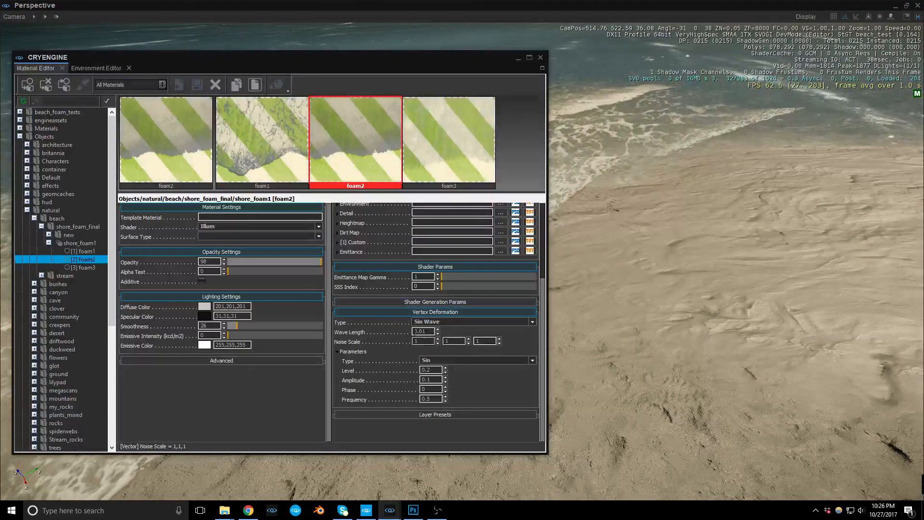
{"action": "left_click", "coordinate": [271, 170]}
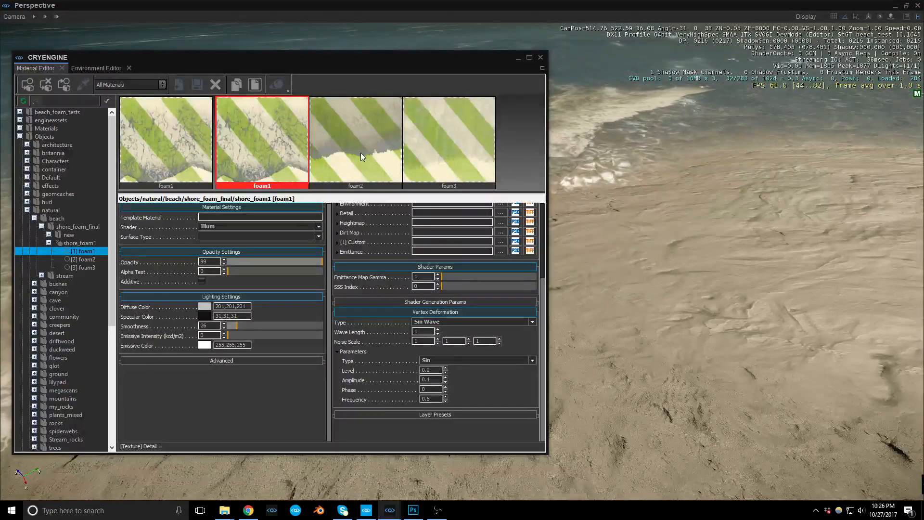
{"action": "left_click", "coordinate": [360, 153]}
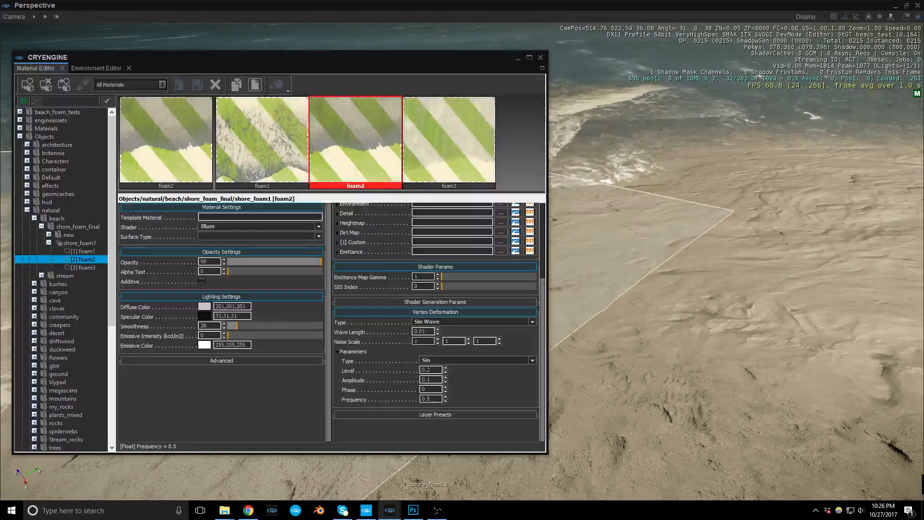
Step: Switch to Photoshop and look through the open foam documents, ending on waterfoam_shore2_1kx2k_diff copy.tif
{"action": "left_click", "coordinate": [413, 513]}
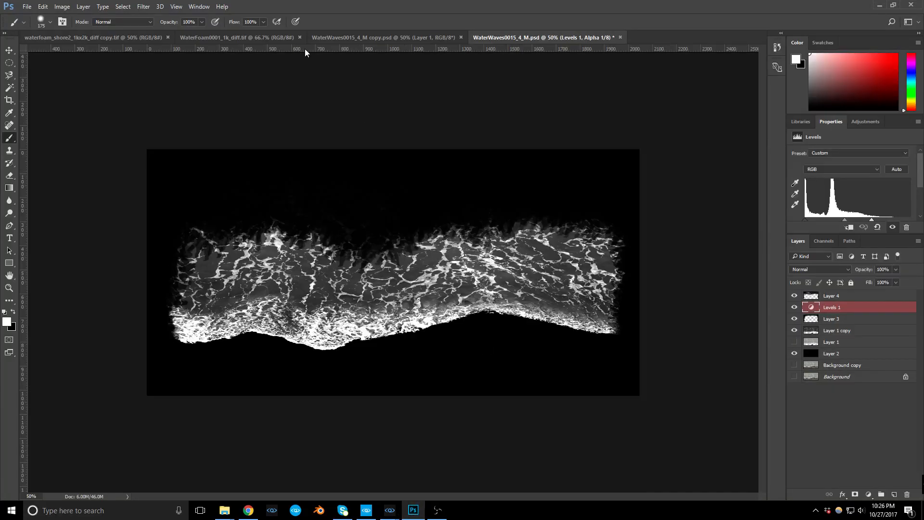
{"action": "left_click", "coordinate": [339, 38]}
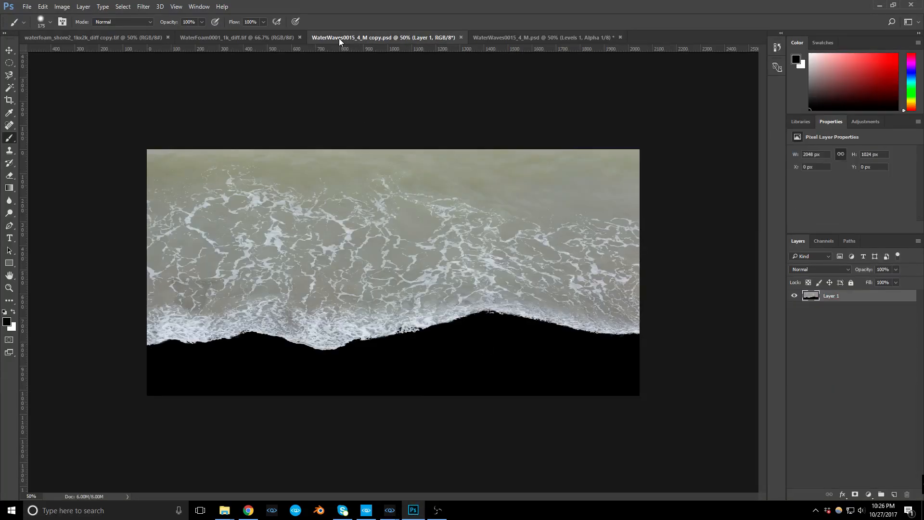
{"action": "left_click", "coordinate": [215, 34]}
{"action": "left_click", "coordinate": [128, 36]}
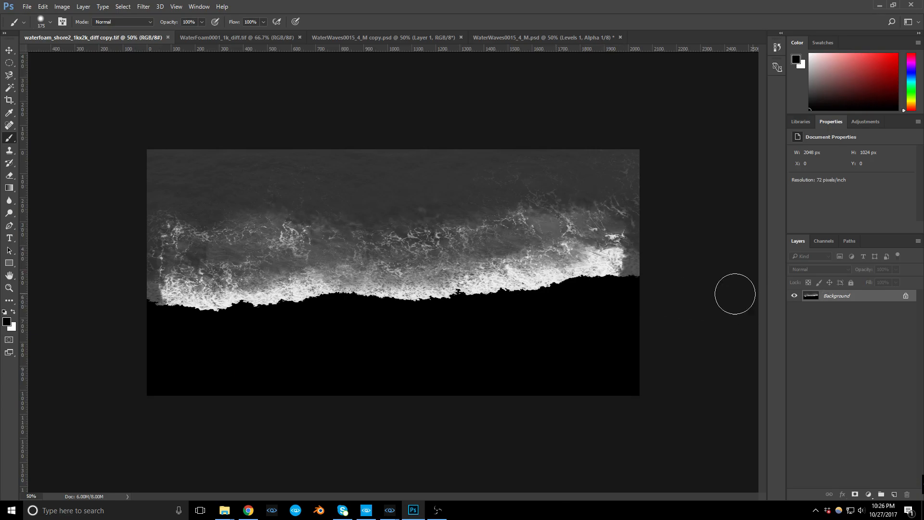
Step: Inspect the Alpha 1 channel of the shore foam texture, then restore the RGB view with the alpha hidden
{"action": "left_click", "coordinate": [821, 241]}
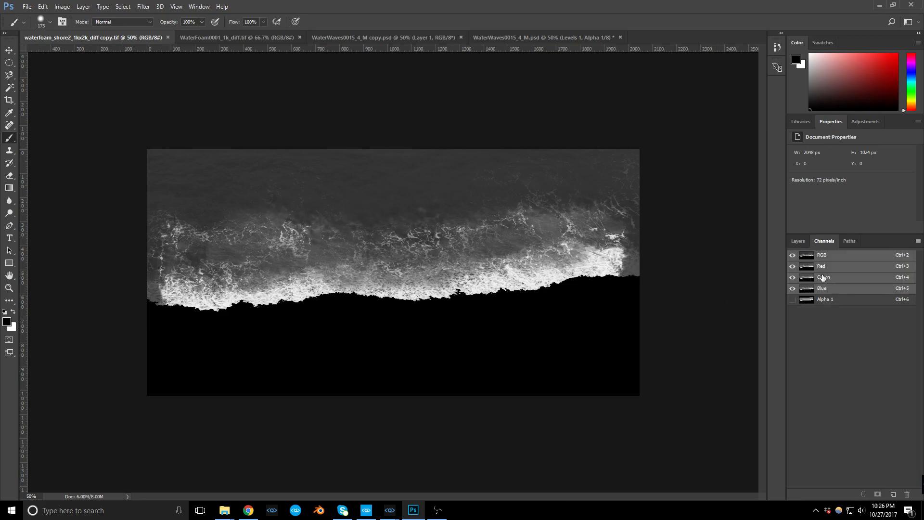
{"action": "left_click", "coordinate": [826, 300]}
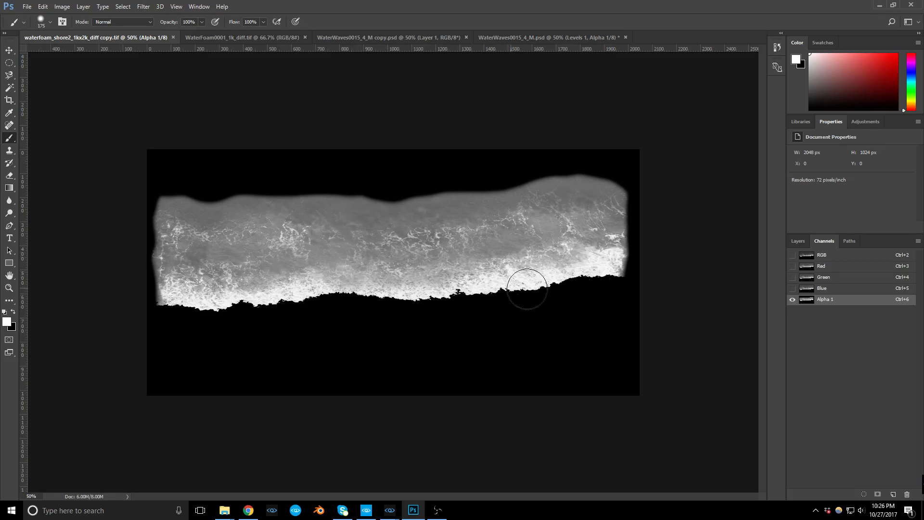
{"action": "left_click", "coordinate": [792, 256]}
{"action": "left_click", "coordinate": [793, 299]}
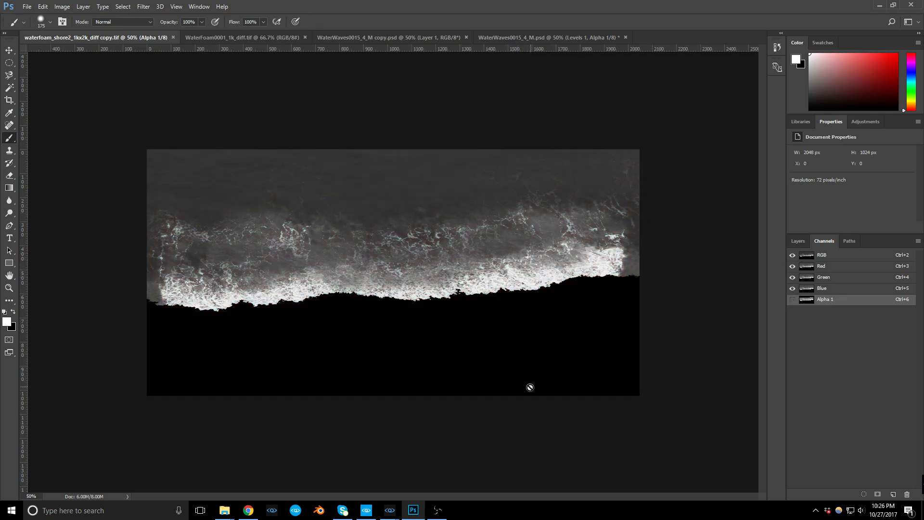
Step: Switch to the CRYENGINE Material Editor, preview foam2's diffuse texture and expand its Oscillator settings
{"action": "left_click", "coordinate": [389, 514]}
{"action": "left_click", "coordinate": [383, 467]}
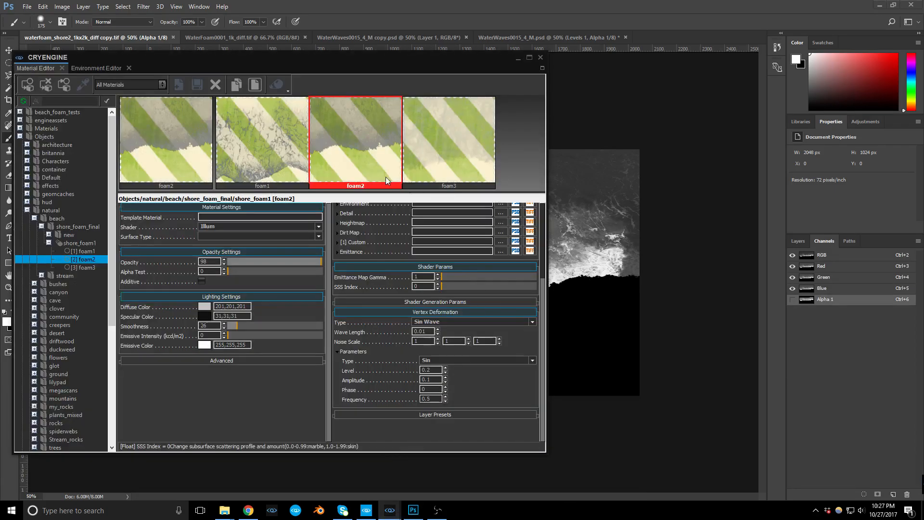
{"action": "left_click_drag", "start_coordinate": [544, 287], "coordinate": [540, 211]}
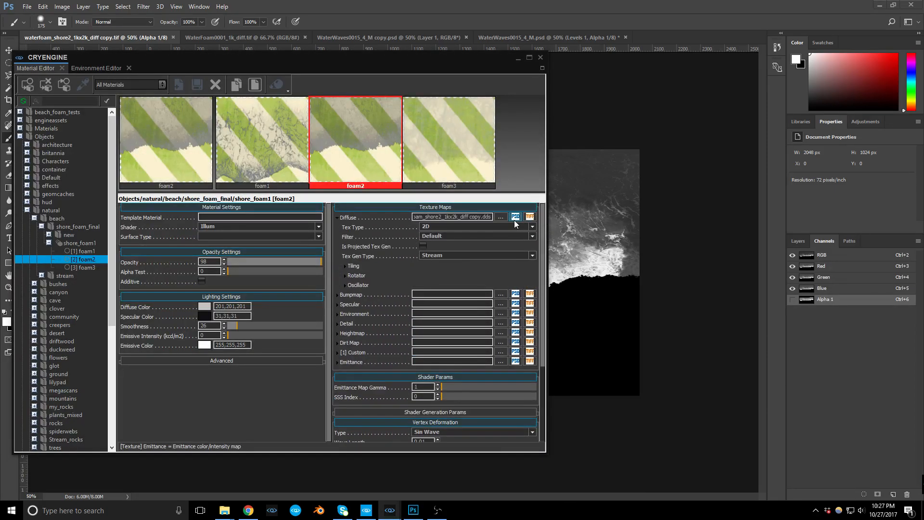
{"action": "mouse_move", "coordinate": [502, 221]}
{"action": "key", "text": "ctrl"}
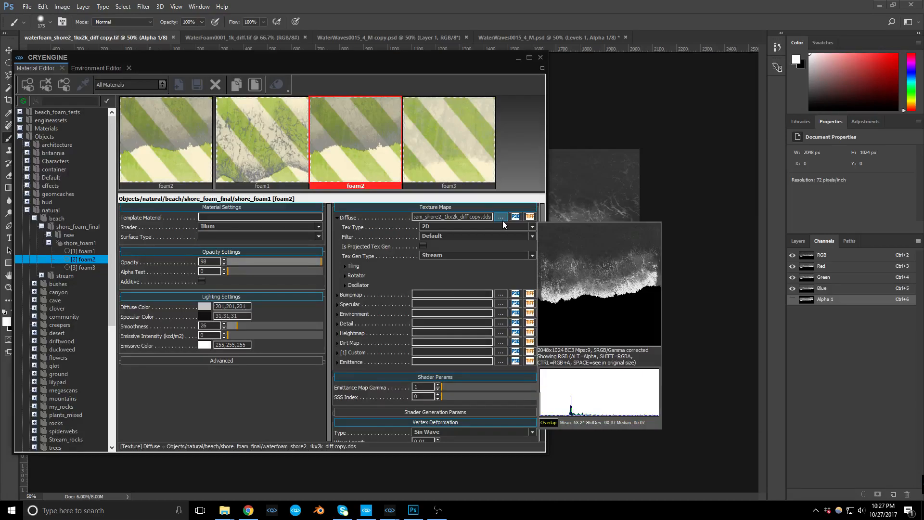
{"action": "left_click", "coordinate": [344, 285]}
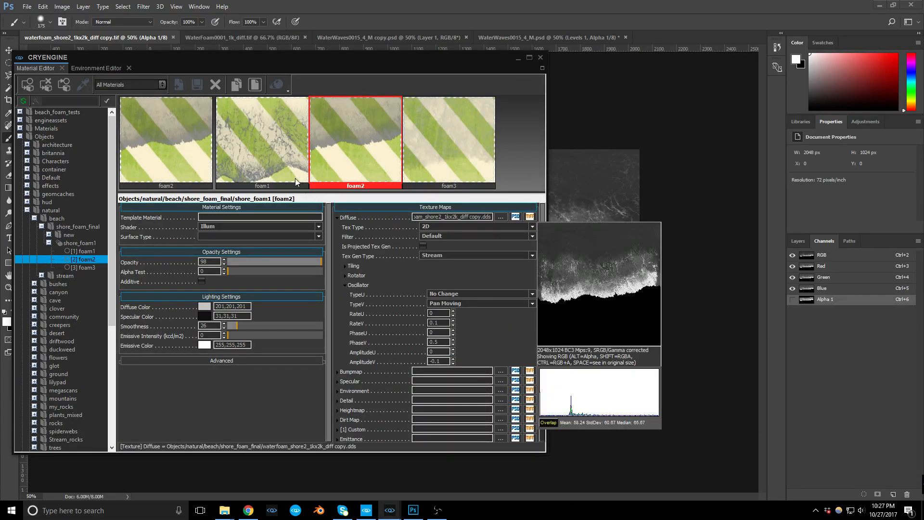
Step: Compare foam1's Oscillator settings with foam2's, and review foam2's Vertex Deformation parameters
{"action": "left_click", "coordinate": [278, 163]}
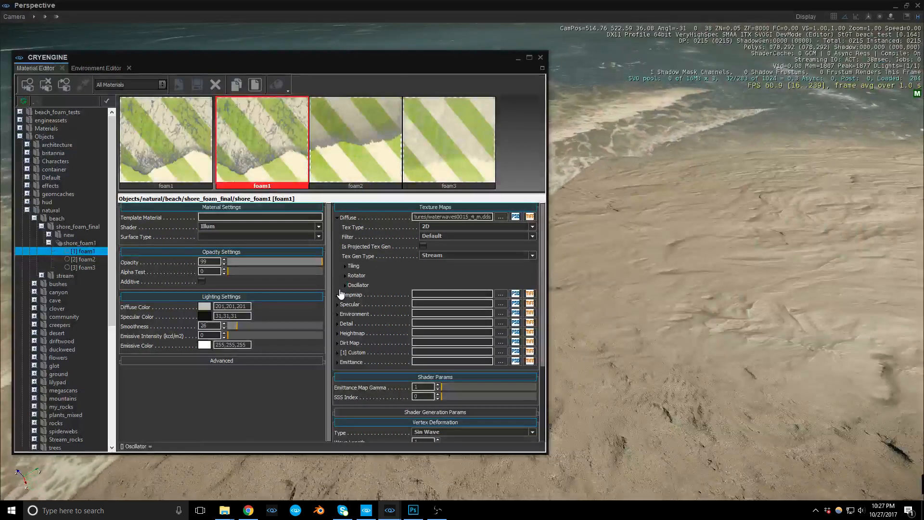
{"action": "left_click", "coordinate": [345, 285]}
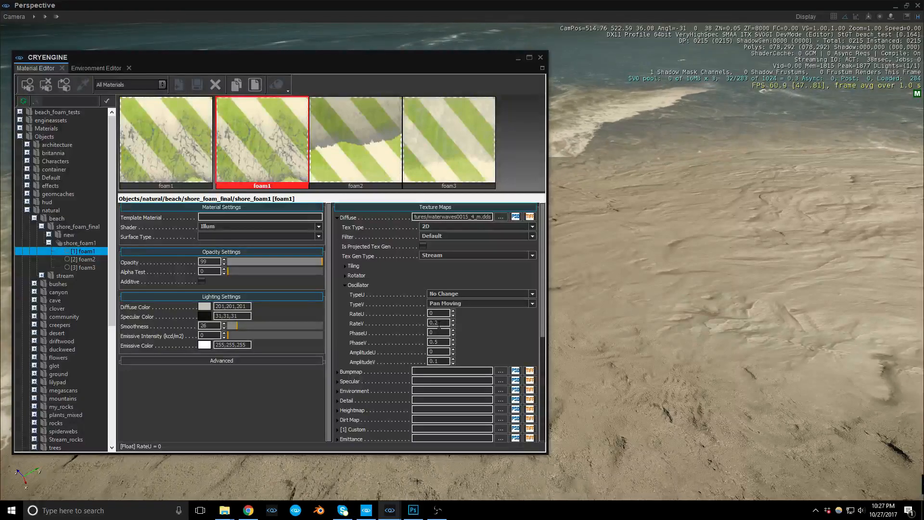
{"action": "left_click", "coordinate": [348, 158]}
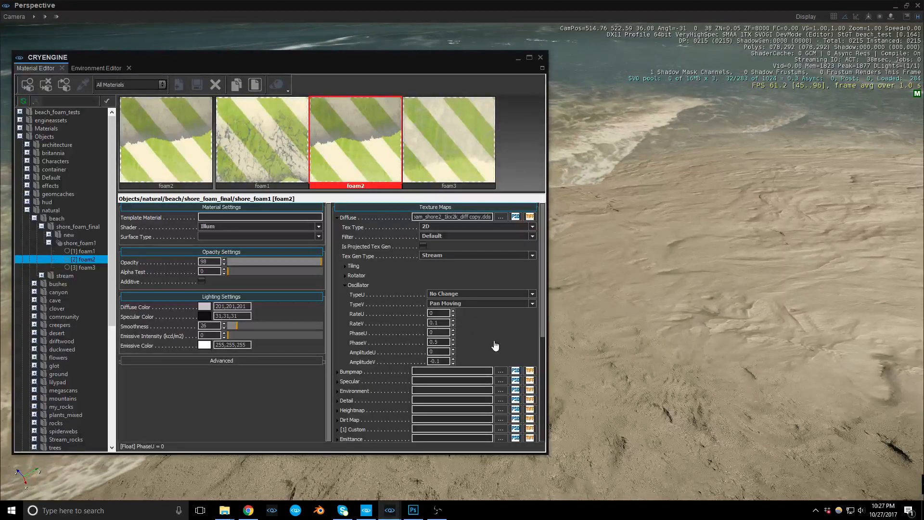
{"action": "scroll", "coordinate": [491, 283], "scroll_direction": "down", "scroll_amount": 4}
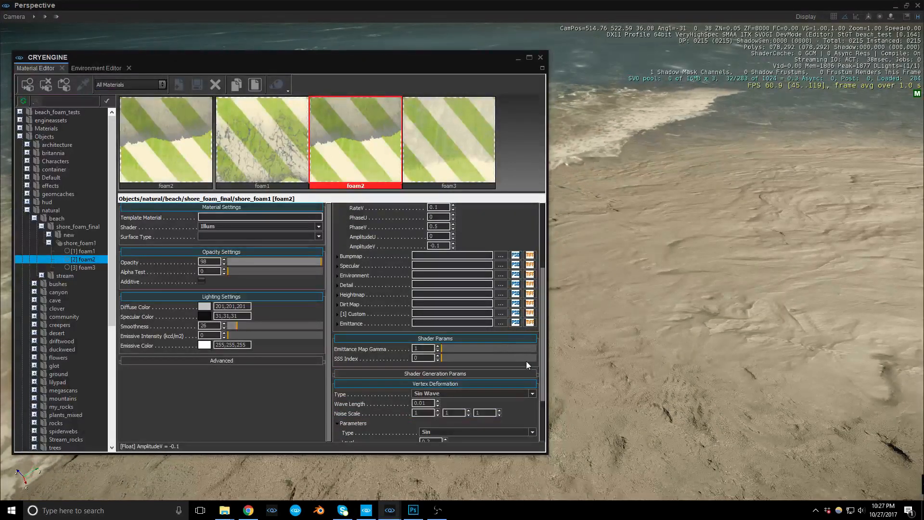
{"action": "scroll", "coordinate": [540, 385], "scroll_direction": "down", "scroll_amount": 3}
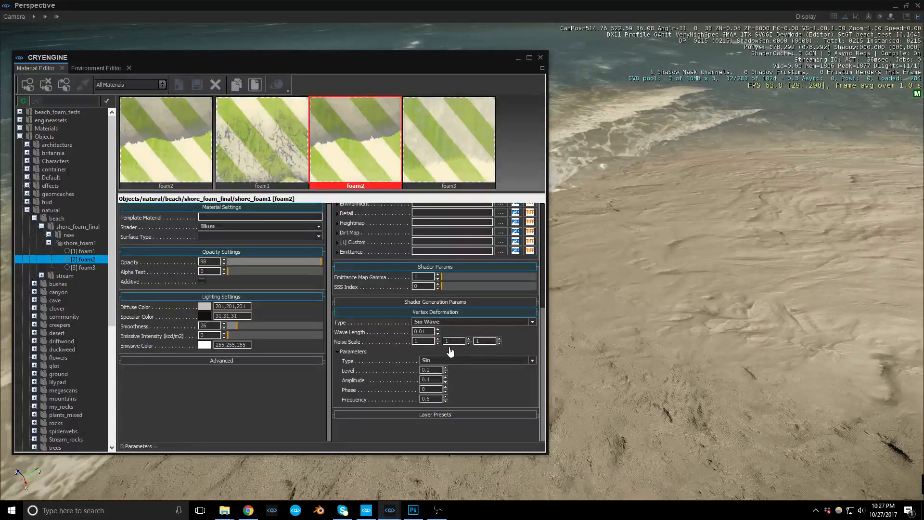
Step: Select the foam3 sub-material, view the shoreline behind the Material Editor and toggle foam3's Oscillator settings
{"action": "left_click", "coordinate": [444, 142]}
{"action": "left_click_drag", "start_coordinate": [406, 55], "coordinate": [357, 221]}
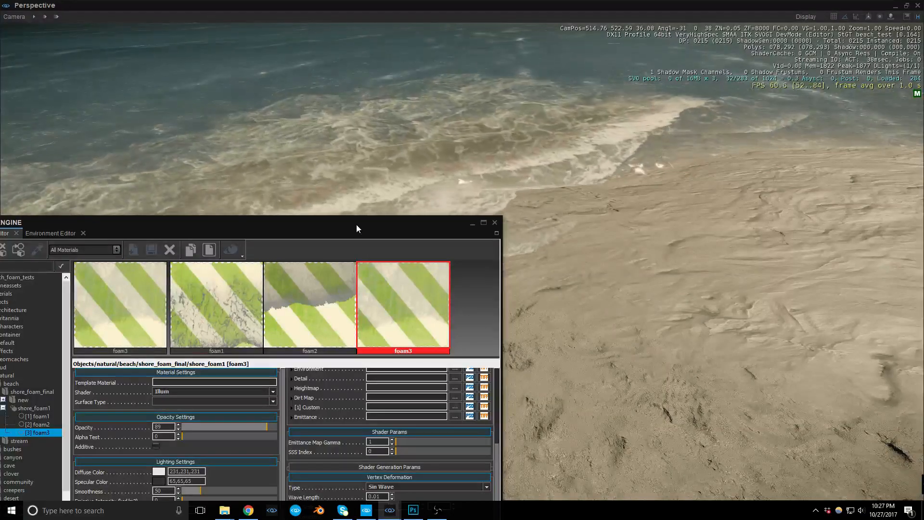
{"action": "left_click_drag", "start_coordinate": [356, 224], "coordinate": [399, 56]}
{"action": "scroll", "coordinate": [458, 331], "scroll_direction": "up", "scroll_amount": 1}
{"action": "left_click", "coordinate": [339, 231]}
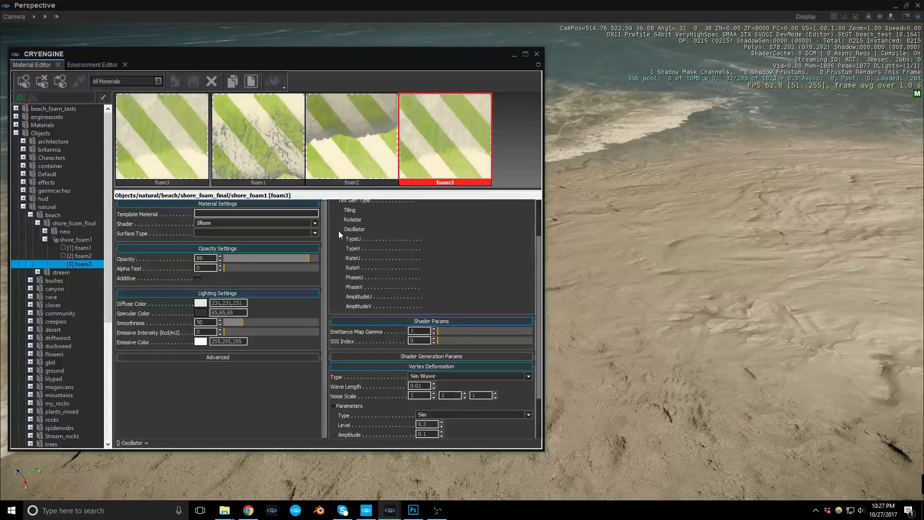
{"action": "left_click", "coordinate": [339, 231]}
Step: Expand and compare the diffuse Oscillator settings of the foam2 and foam3 sub-materials
{"action": "left_click", "coordinate": [358, 148]}
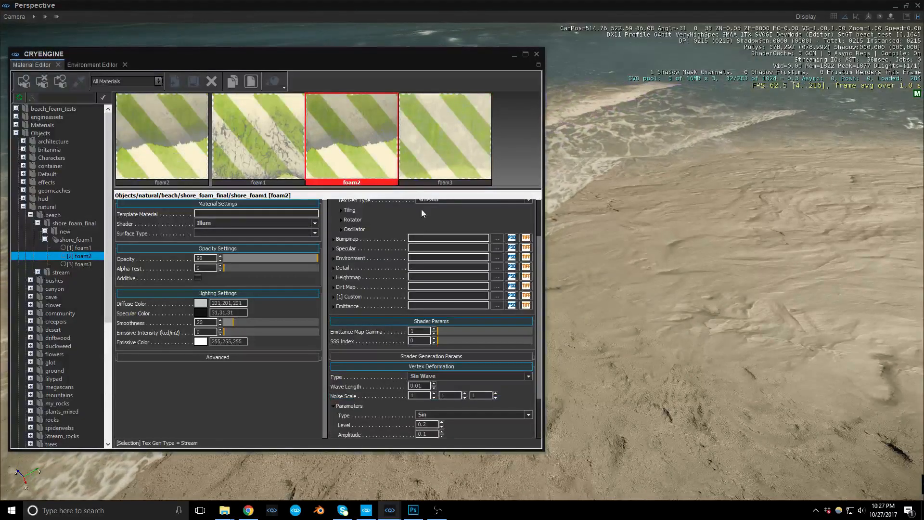
{"action": "left_click", "coordinate": [342, 230]}
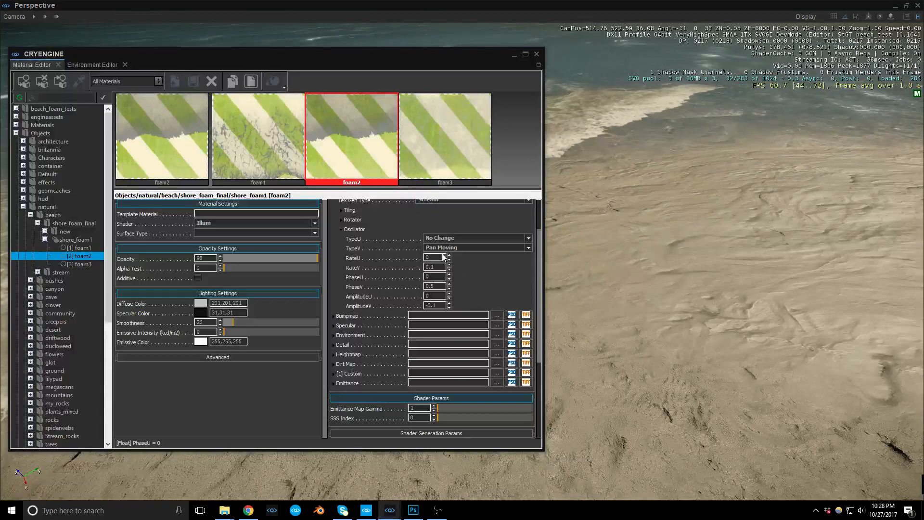
{"action": "left_click", "coordinate": [432, 139]}
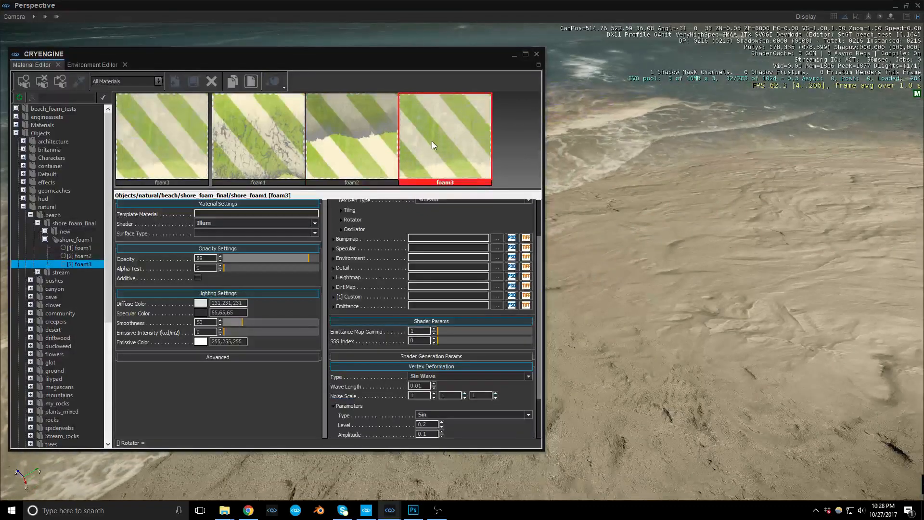
{"action": "left_click", "coordinate": [341, 230]}
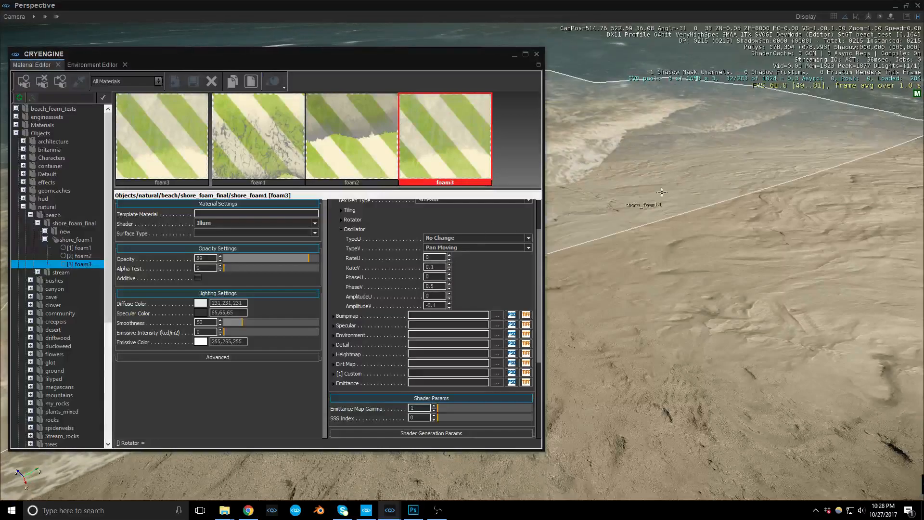
Step: Switch to Photoshop and inspect the layers, RGB channels and Alpha 1 channel of WaterFoam0001_1k_diff.tif
{"action": "key", "text": "alt+Tab"}
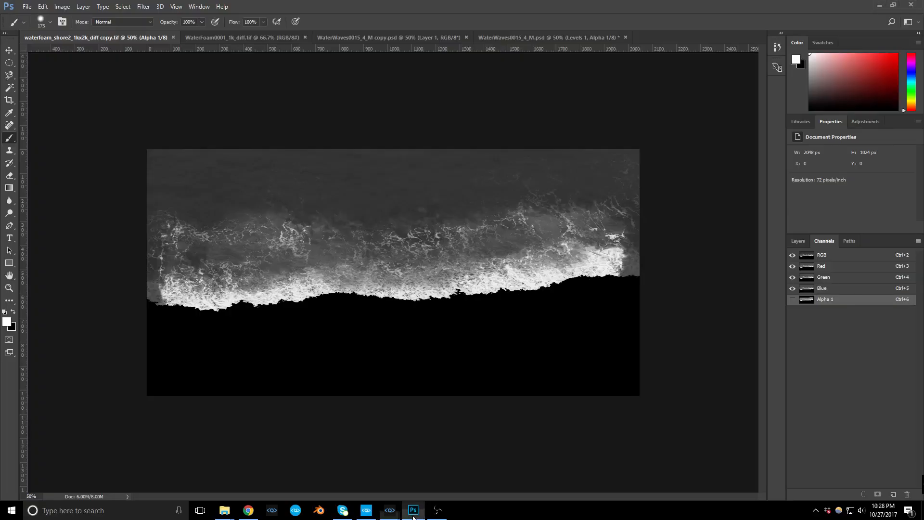
{"action": "left_click", "coordinate": [252, 38]}
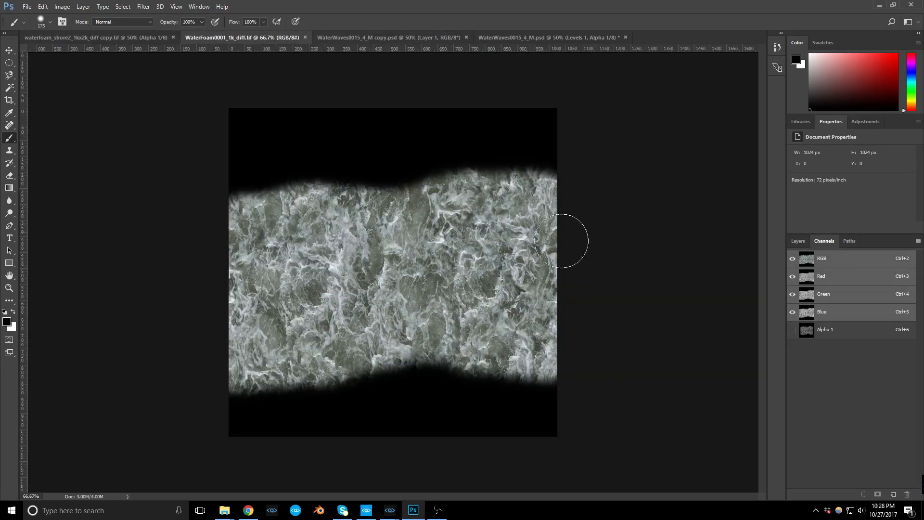
{"action": "left_click", "coordinate": [799, 242]}
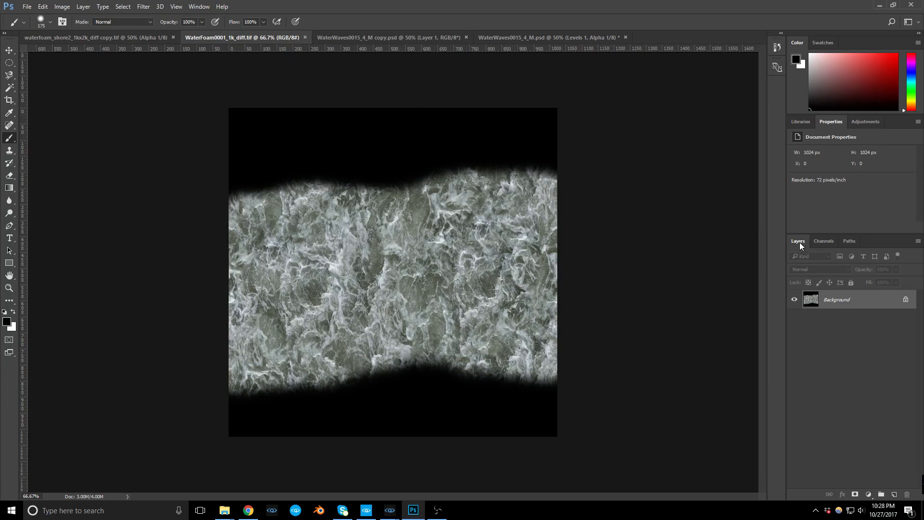
{"action": "left_click", "coordinate": [824, 241]}
{"action": "left_click", "coordinate": [793, 331]}
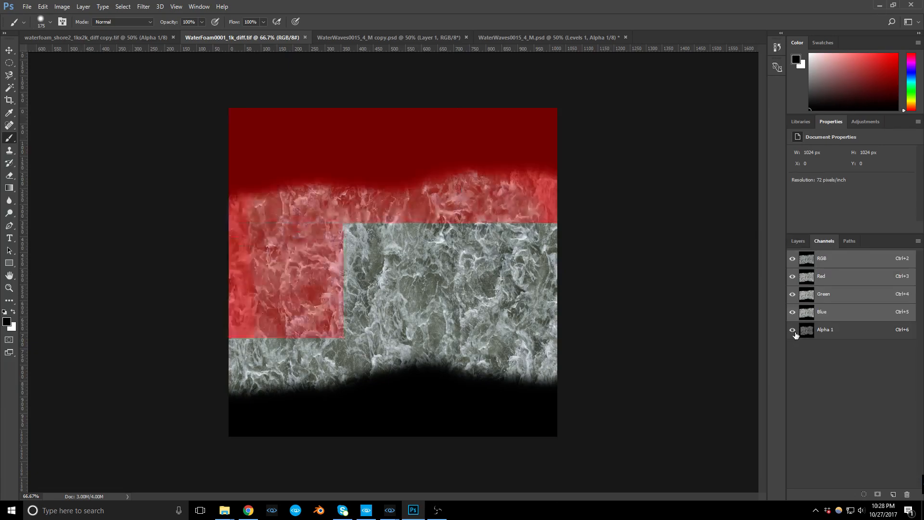
{"action": "left_click", "coordinate": [793, 260]}
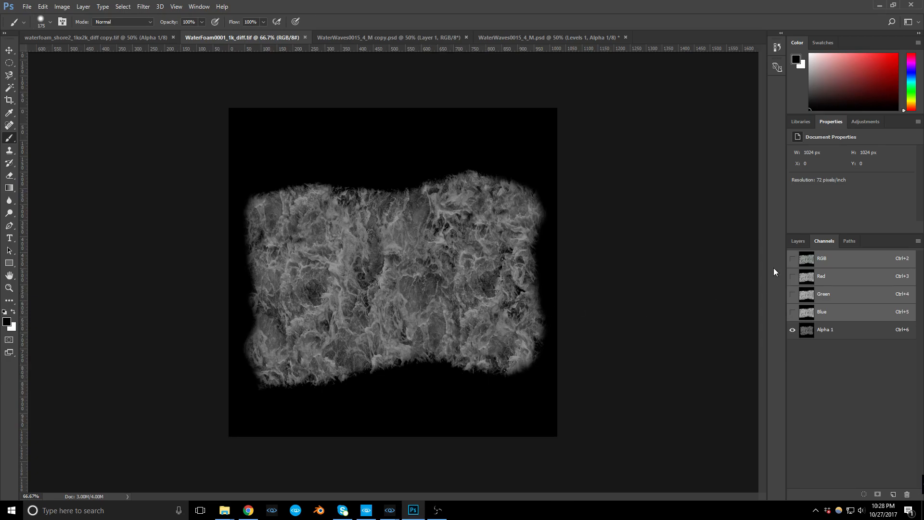
{"action": "left_click", "coordinate": [793, 259]}
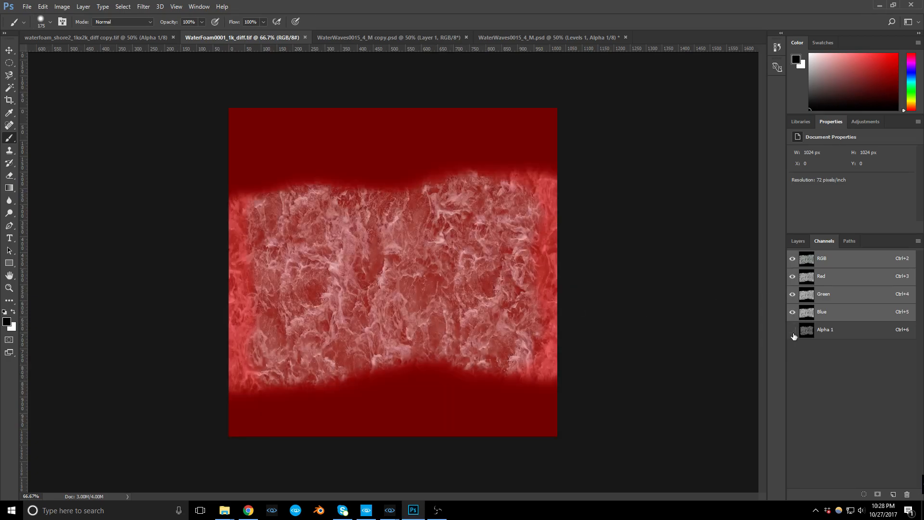
Step: Hide the Alpha 1 overlay on WaterFoam0001_1k_diff.tif and switch back to the CRYENGINE Material Editor
{"action": "left_click", "coordinate": [793, 331]}
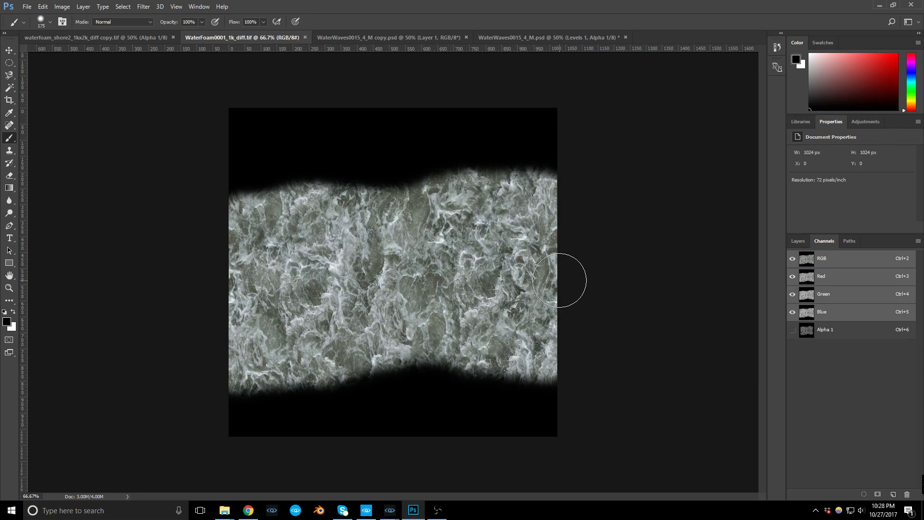
{"action": "left_click", "coordinate": [875, 5]}
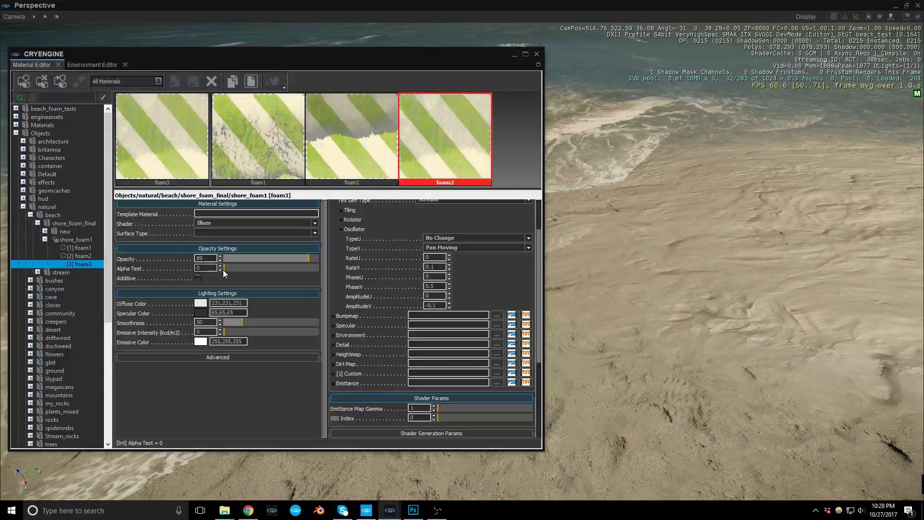
Step: Set the opacity of the foam3 sub-material to 94
{"action": "left_click", "coordinate": [312, 259]}
{"action": "mouse_move", "coordinate": [312, 259]}
{"action": "left_mouse_down"}
{"action": "mouse_move", "coordinate": [322, 260]}
{"action": "mouse_move", "coordinate": [293, 264]}
{"action": "mouse_move", "coordinate": [323, 263]}
{"action": "mouse_move", "coordinate": [314, 265]}
{"action": "left_mouse_up"}
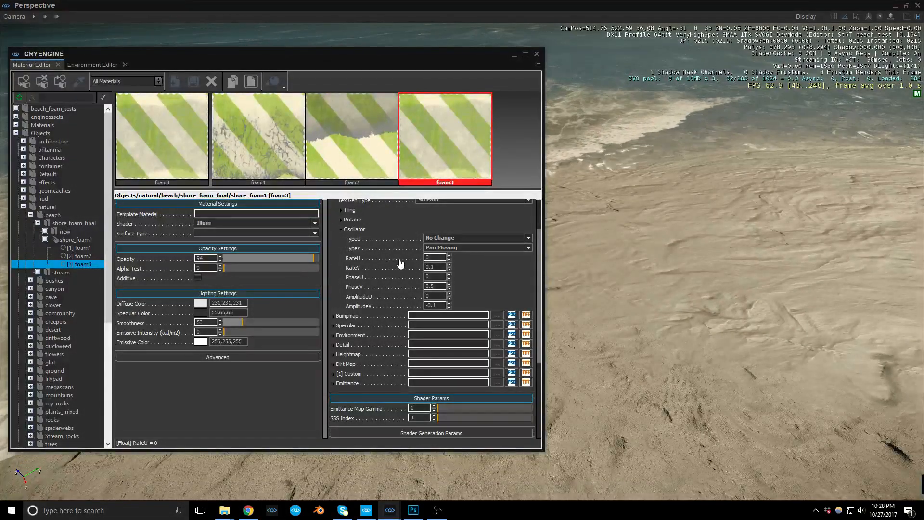
Step: Review foam3's Vertex Deformation parameters and its diffuse Oscillator settings
{"action": "scroll", "coordinate": [458, 403], "scroll_direction": "down", "scroll_amount": 1}
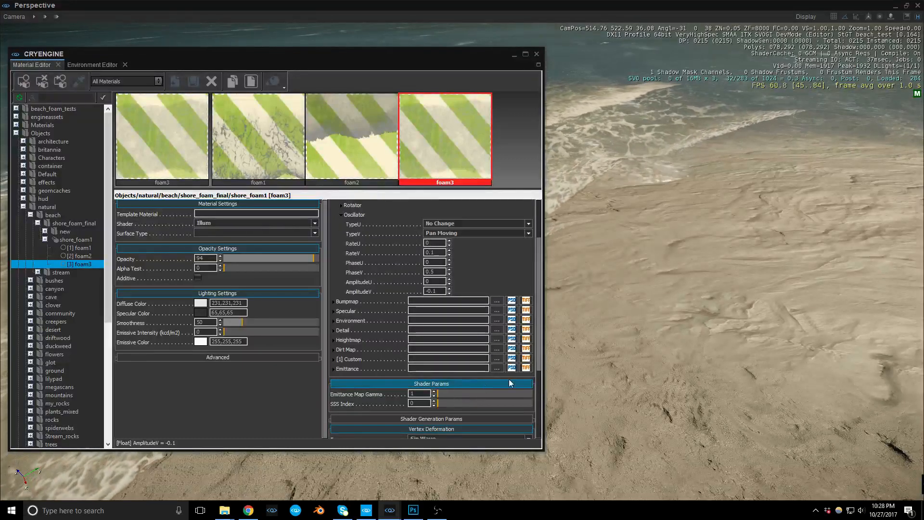
{"action": "left_click_drag", "start_coordinate": [538, 345], "coordinate": [539, 413]}
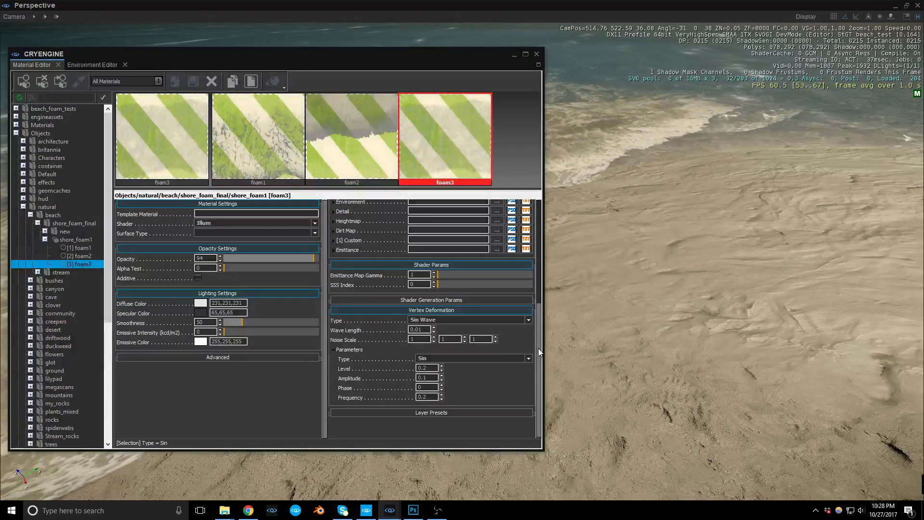
{"action": "left_click_drag", "start_coordinate": [539, 352], "coordinate": [536, 254]}
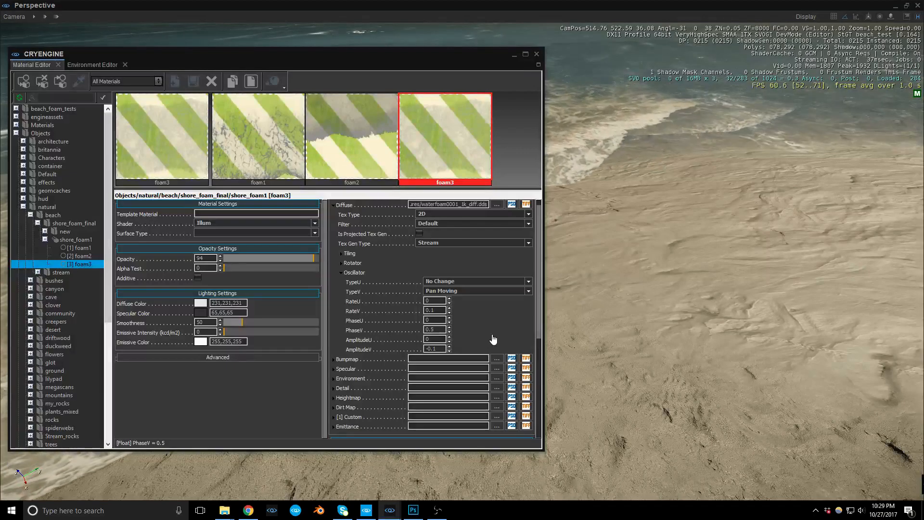
Step: Examine foam2's diffuse Oscillator and Vertex Deformation settings, making the Material Editor window taller to show more parameters
{"action": "left_click", "coordinate": [362, 145]}
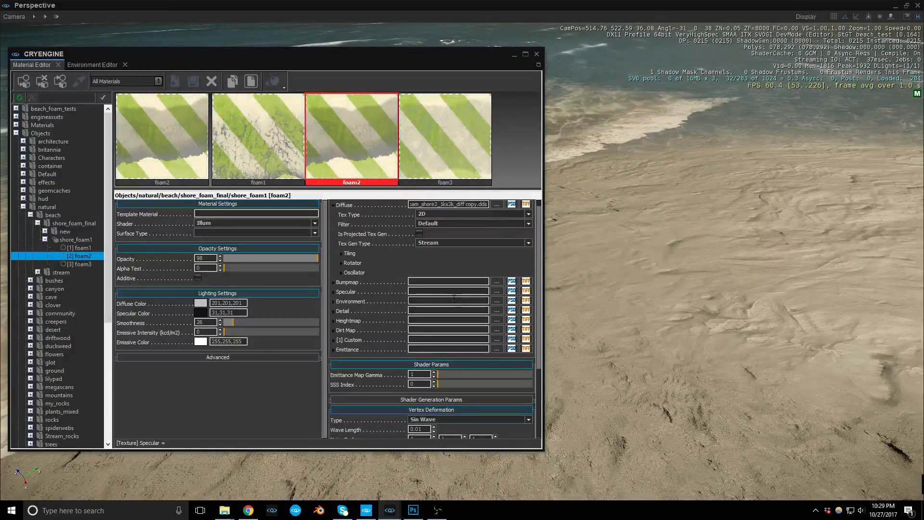
{"action": "left_click", "coordinate": [354, 272]}
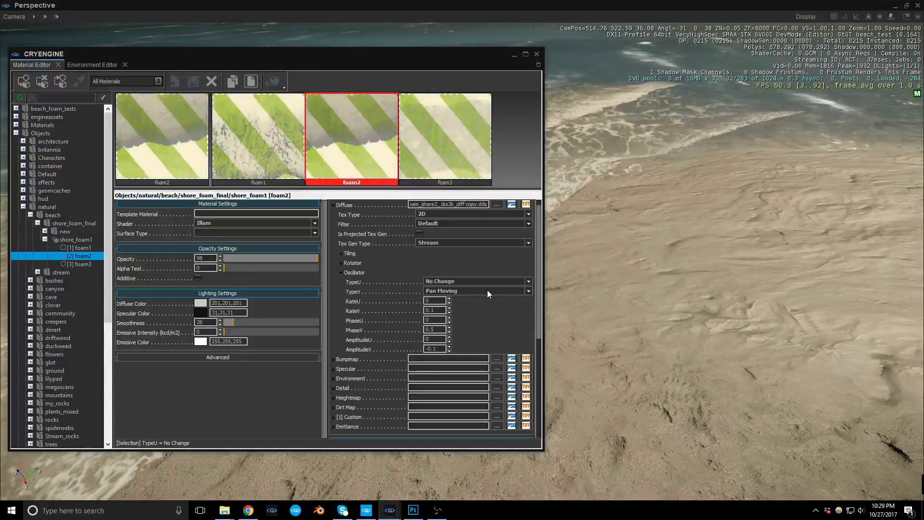
{"action": "scroll", "coordinate": [489, 325], "scroll_direction": "down", "scroll_amount": 1}
{"action": "scroll", "coordinate": [489, 326], "scroll_direction": "down", "scroll_amount": 8}
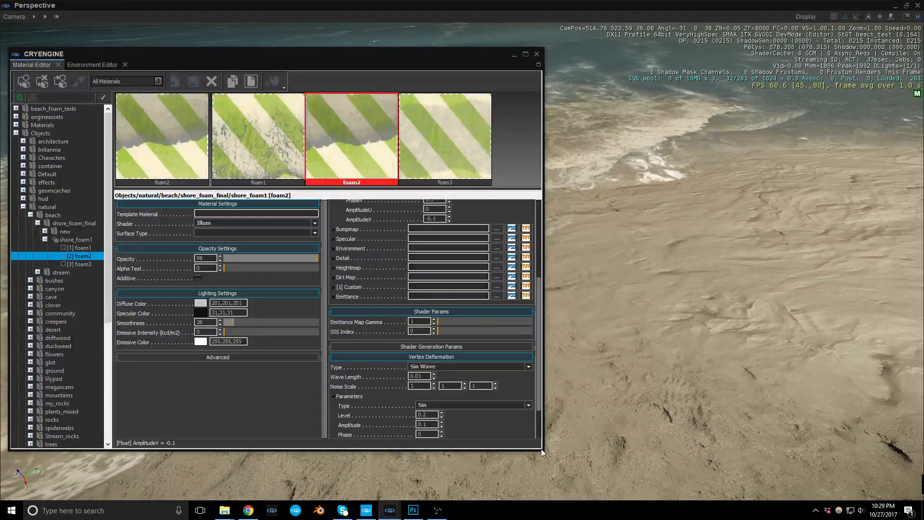
{"action": "left_click_drag", "start_coordinate": [542, 449], "coordinate": [542, 500]}
{"action": "left_click_drag", "start_coordinate": [538, 374], "coordinate": [540, 351]}
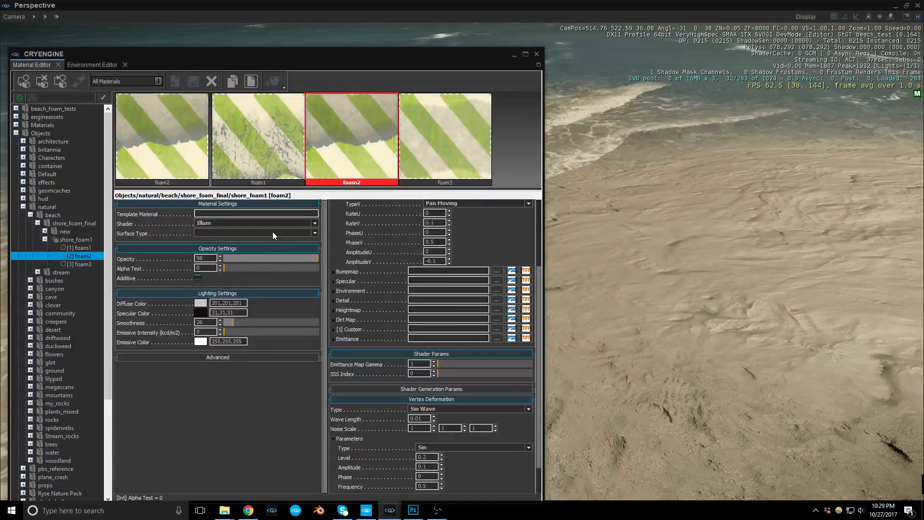
Step: Select the foam1 sub-material and examine its diffuse Oscillator and Vertex Deformation settings
{"action": "left_click", "coordinate": [264, 151]}
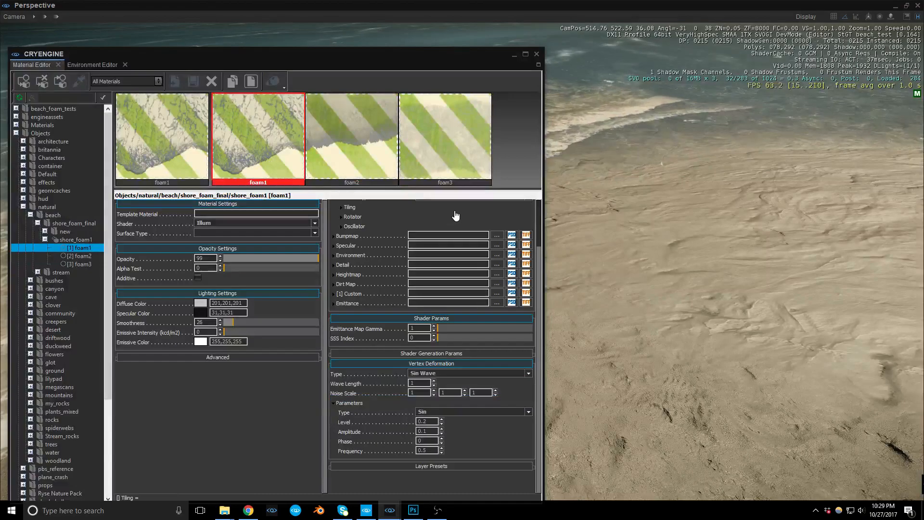
{"action": "scroll", "coordinate": [455, 211], "scroll_direction": "up", "scroll_amount": 2}
{"action": "left_click", "coordinate": [340, 269]}
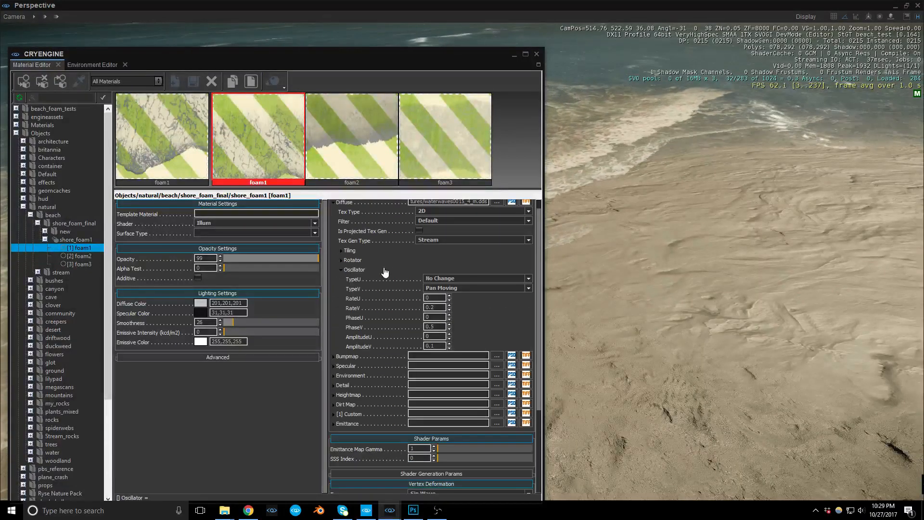
{"action": "left_click_drag", "start_coordinate": [539, 256], "coordinate": [533, 354]}
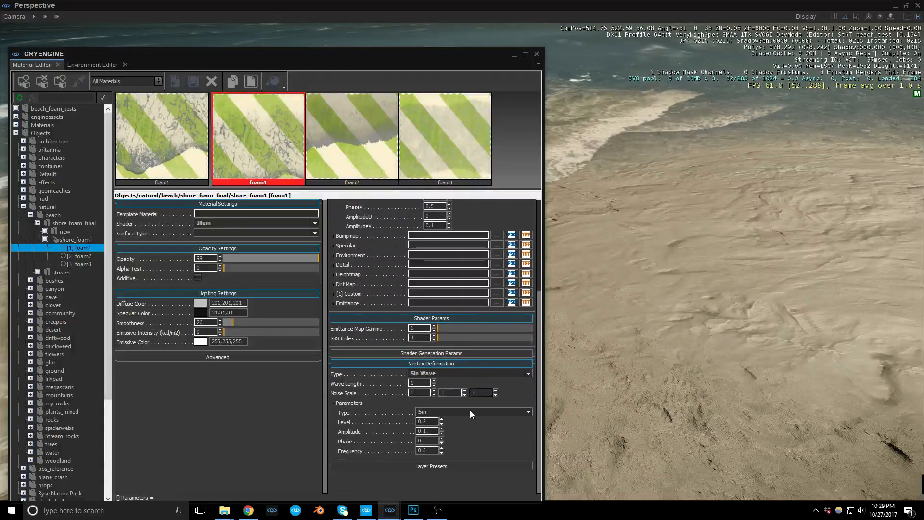